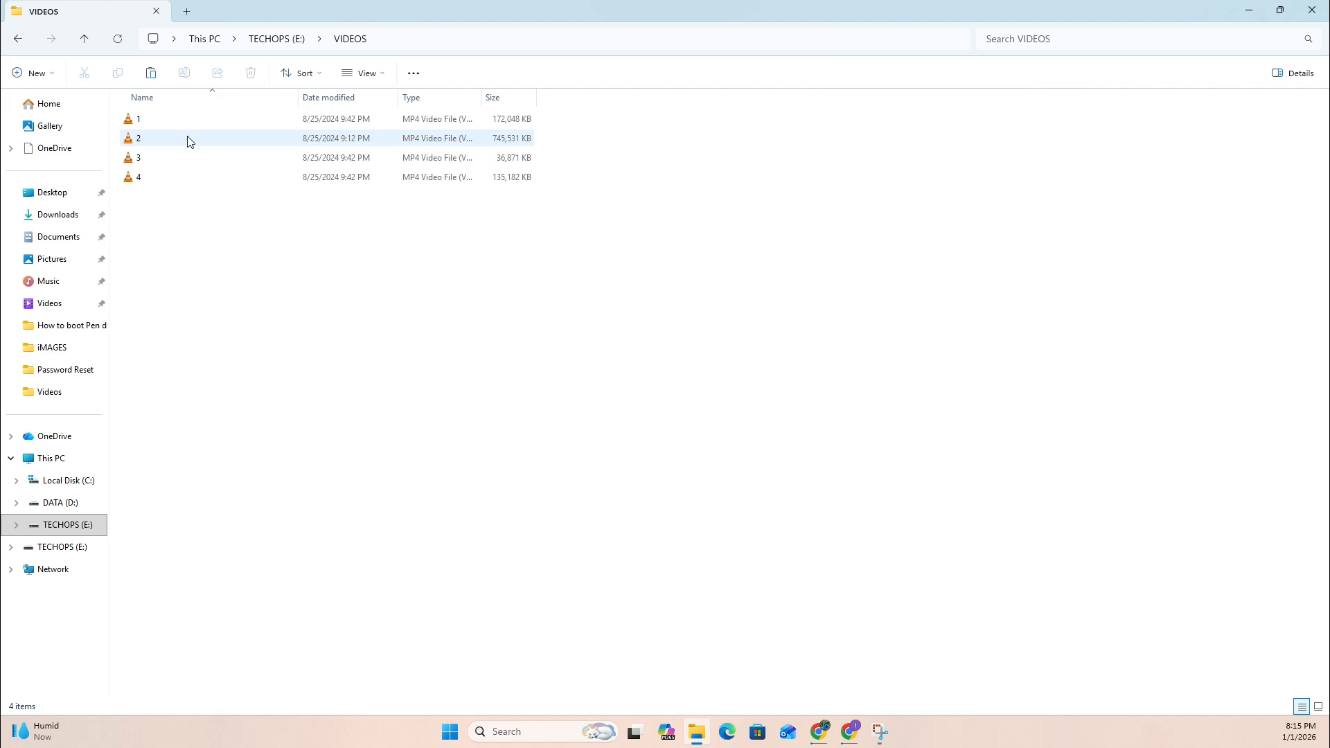
Play back the videos in the VIDEOS folder and permanently delete that folder from the TECHOPS (E:) drive.
{"action": "double_click", "coordinate": [192, 141]}
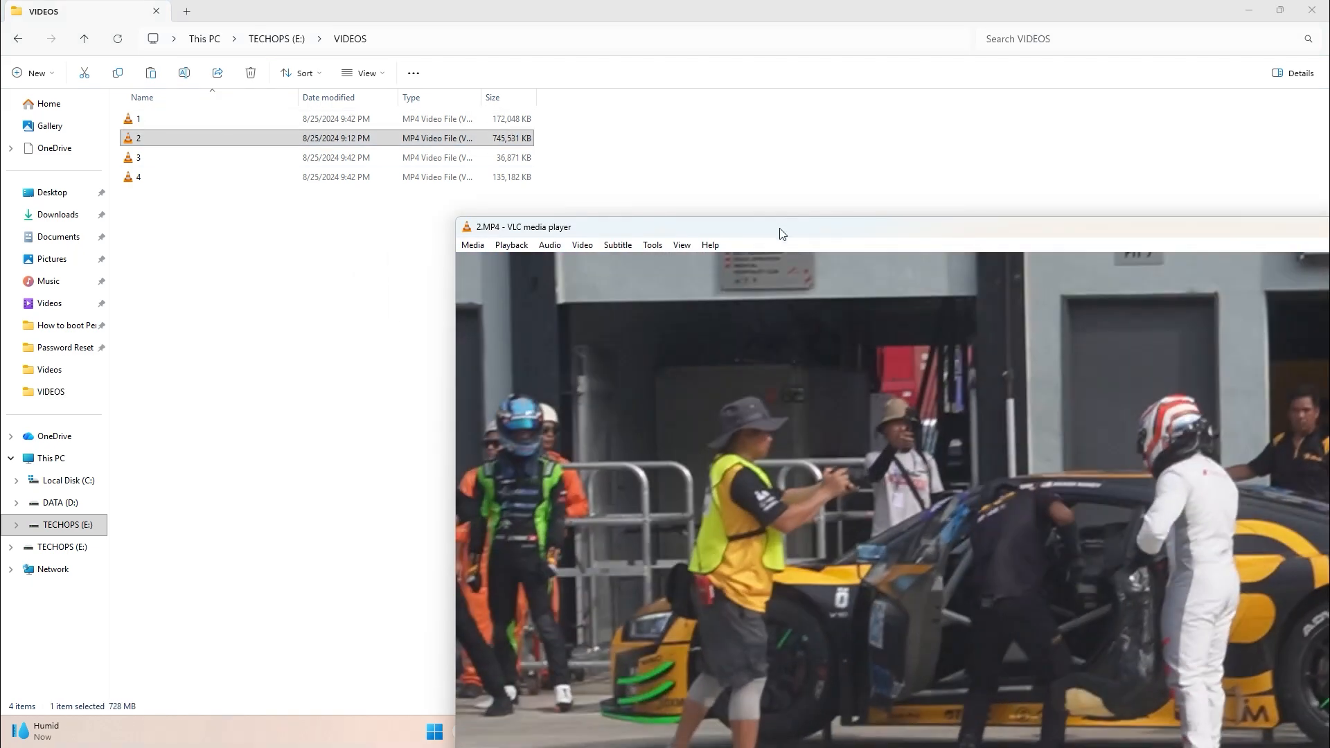
{"action": "left_click_drag", "start_coordinate": [778, 229], "coordinate": [573, 24]}
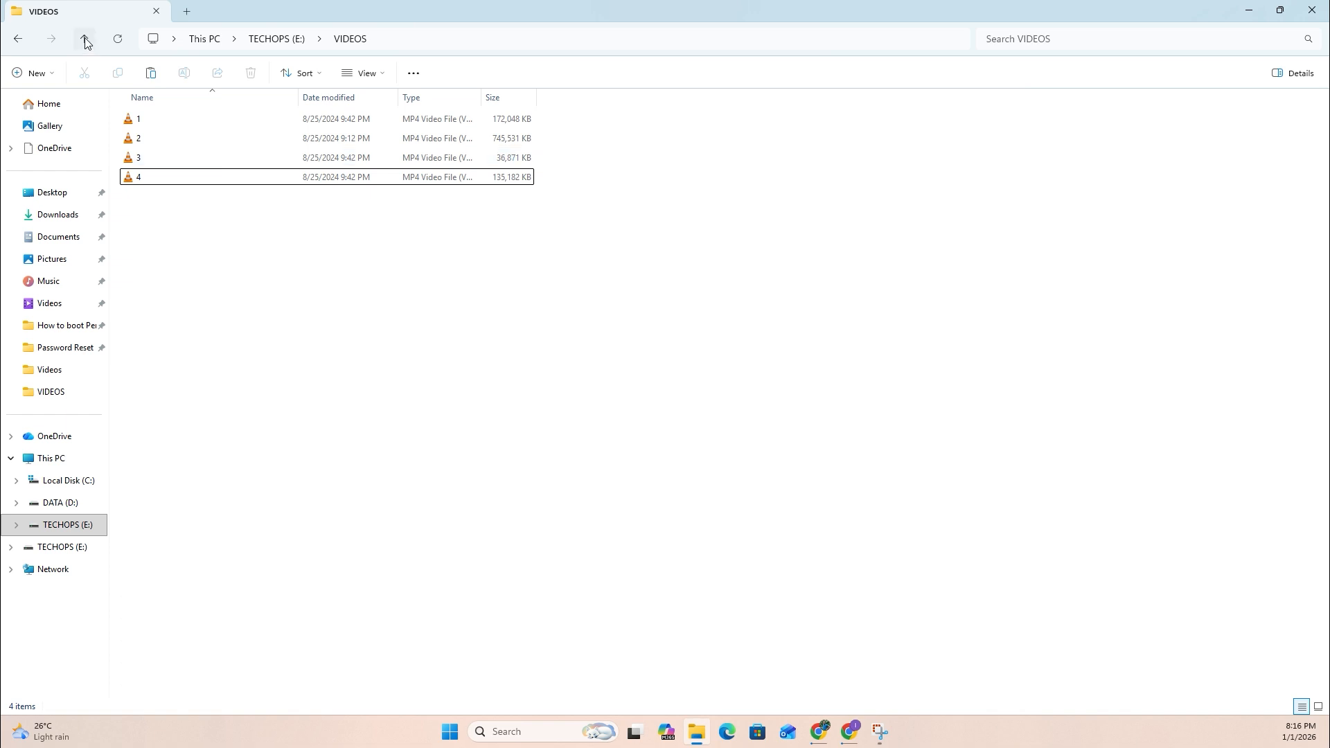
{"action": "left_click", "coordinate": [85, 39]}
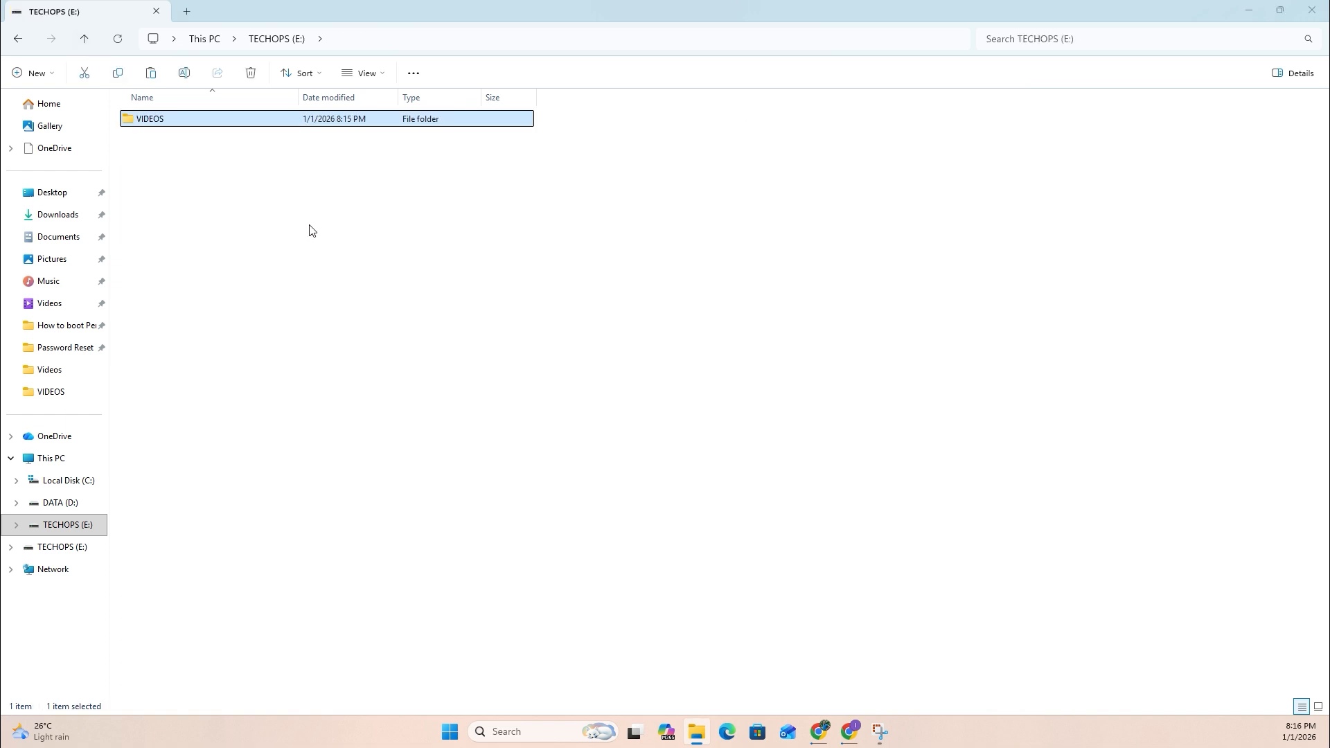
{"action": "key", "text": "shift+Delete"}
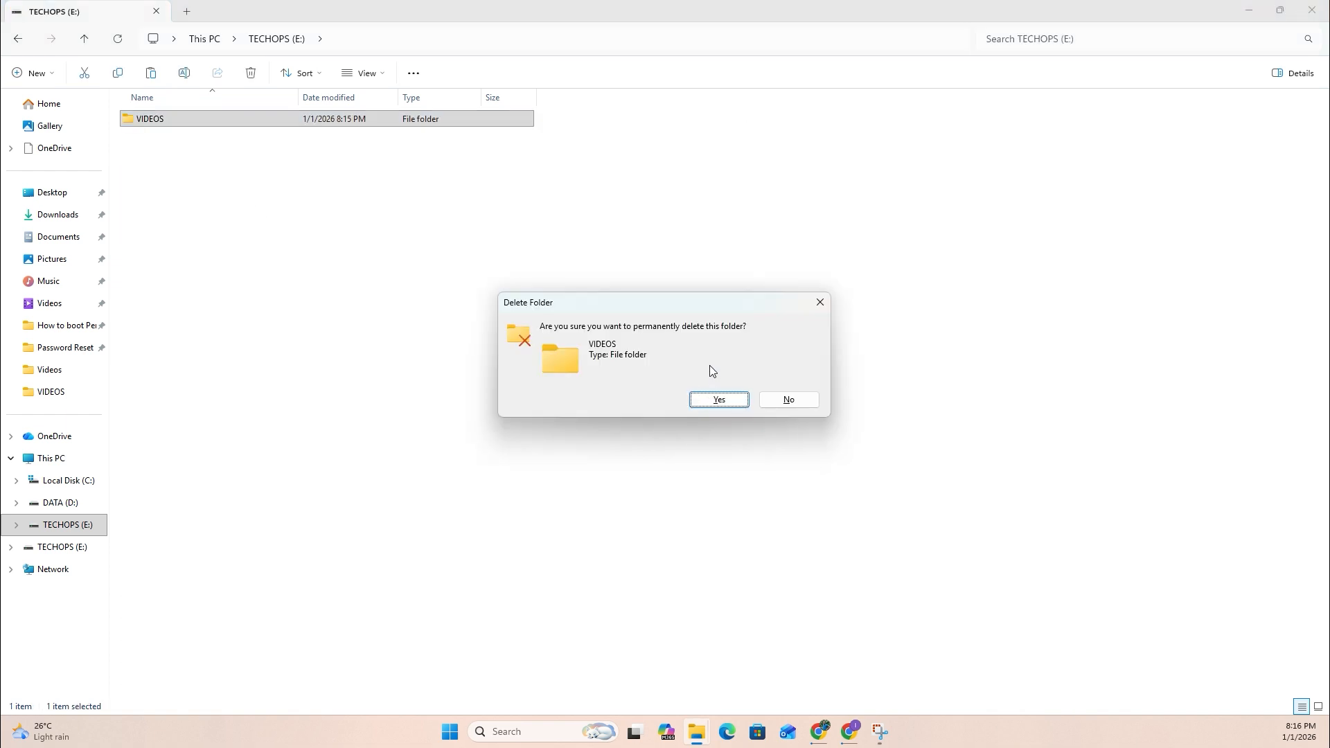
{"action": "left_click", "coordinate": [720, 401]}
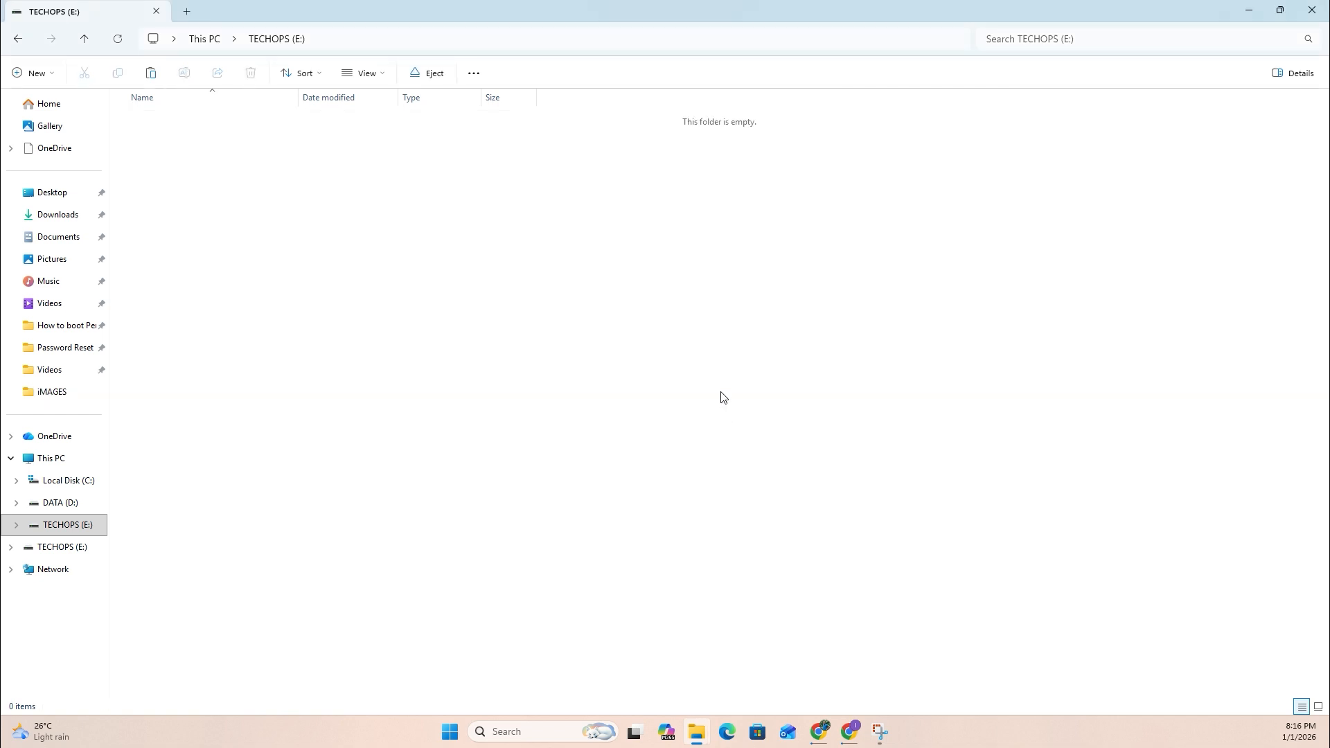
{"action": "left_click", "coordinate": [84, 42]}
{"action": "double_click", "coordinate": [524, 140]}
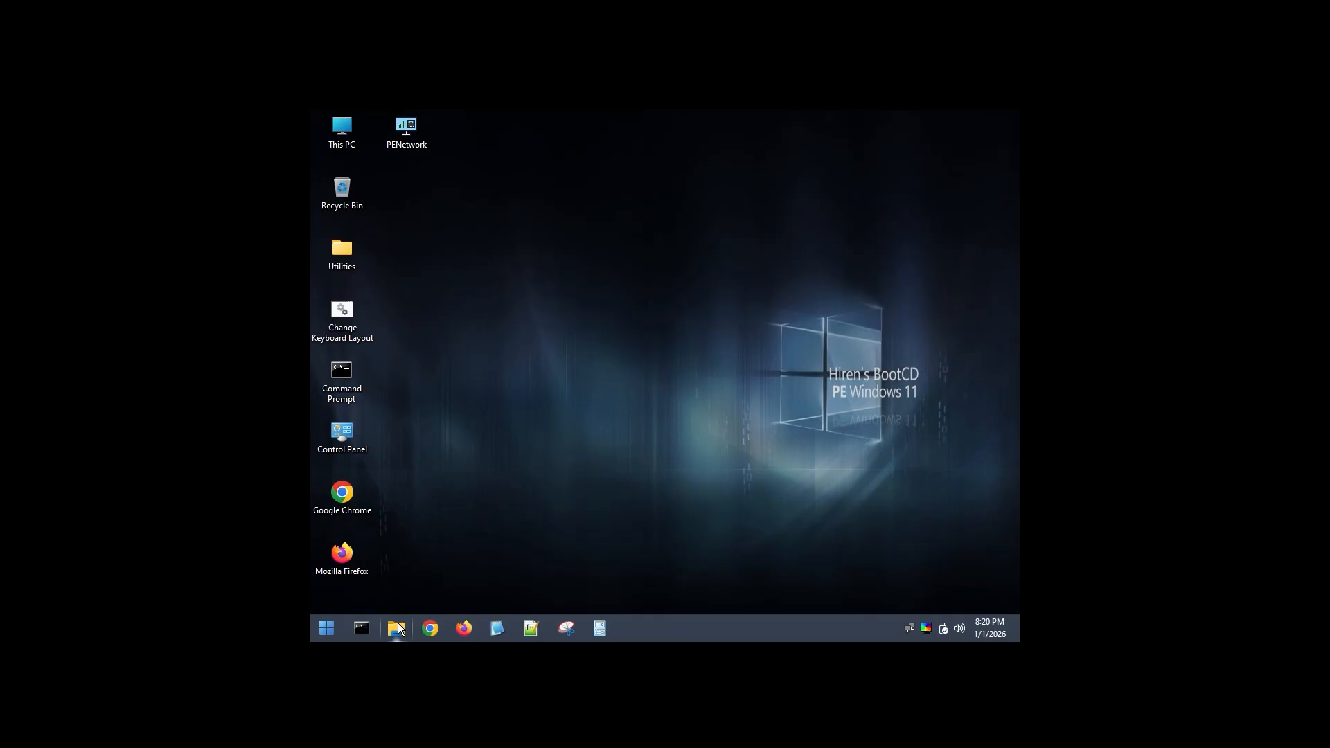
Inspect the contents of the TECHOPS (D:) drive in the file manager and close the window.
{"action": "left_click", "coordinate": [399, 625]}
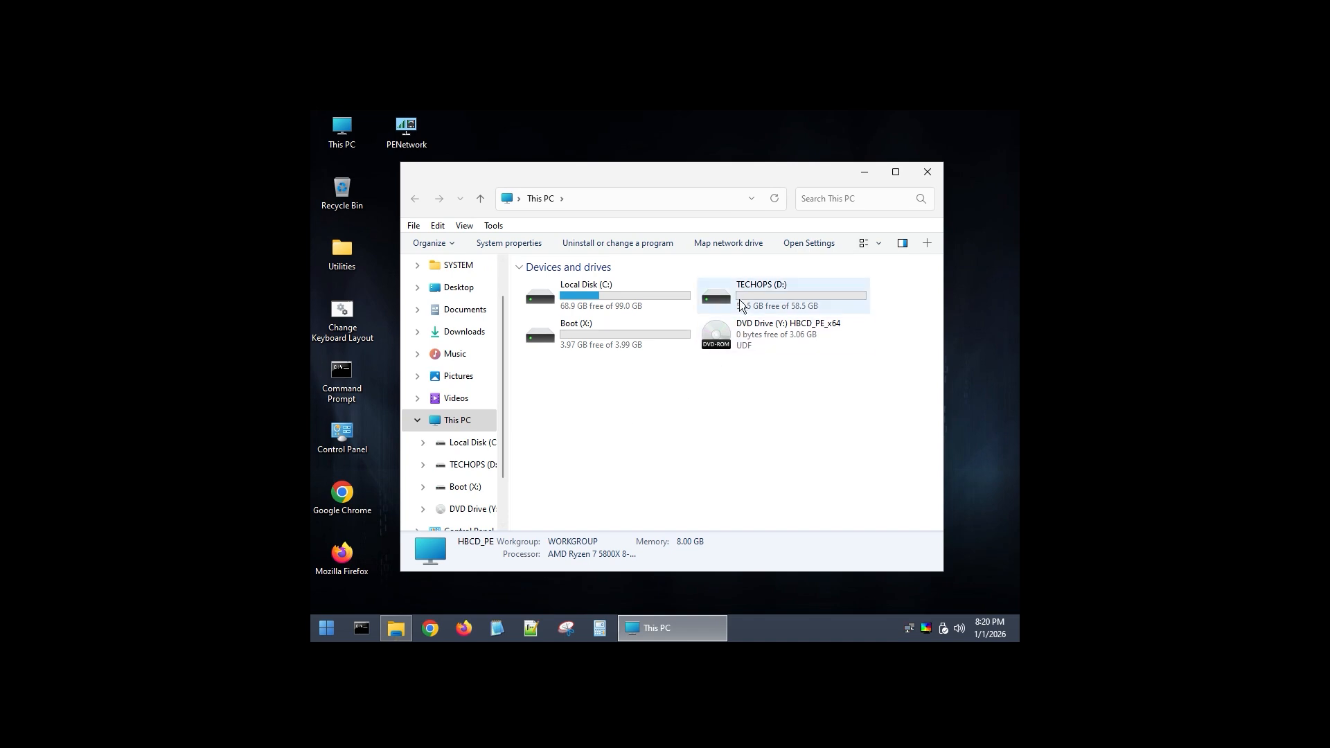
{"action": "left_click", "coordinate": [742, 287]}
{"action": "double_click", "coordinate": [743, 286]}
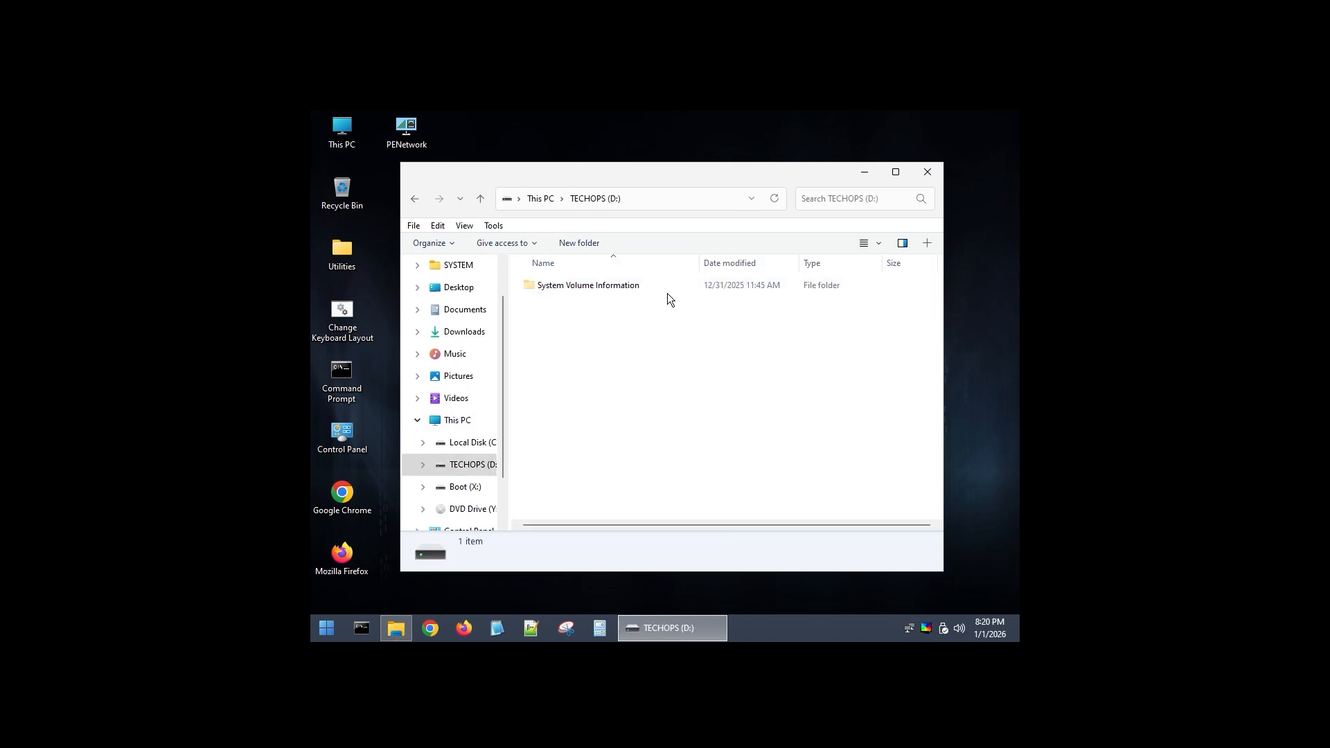
{"action": "left_click", "coordinate": [480, 198]}
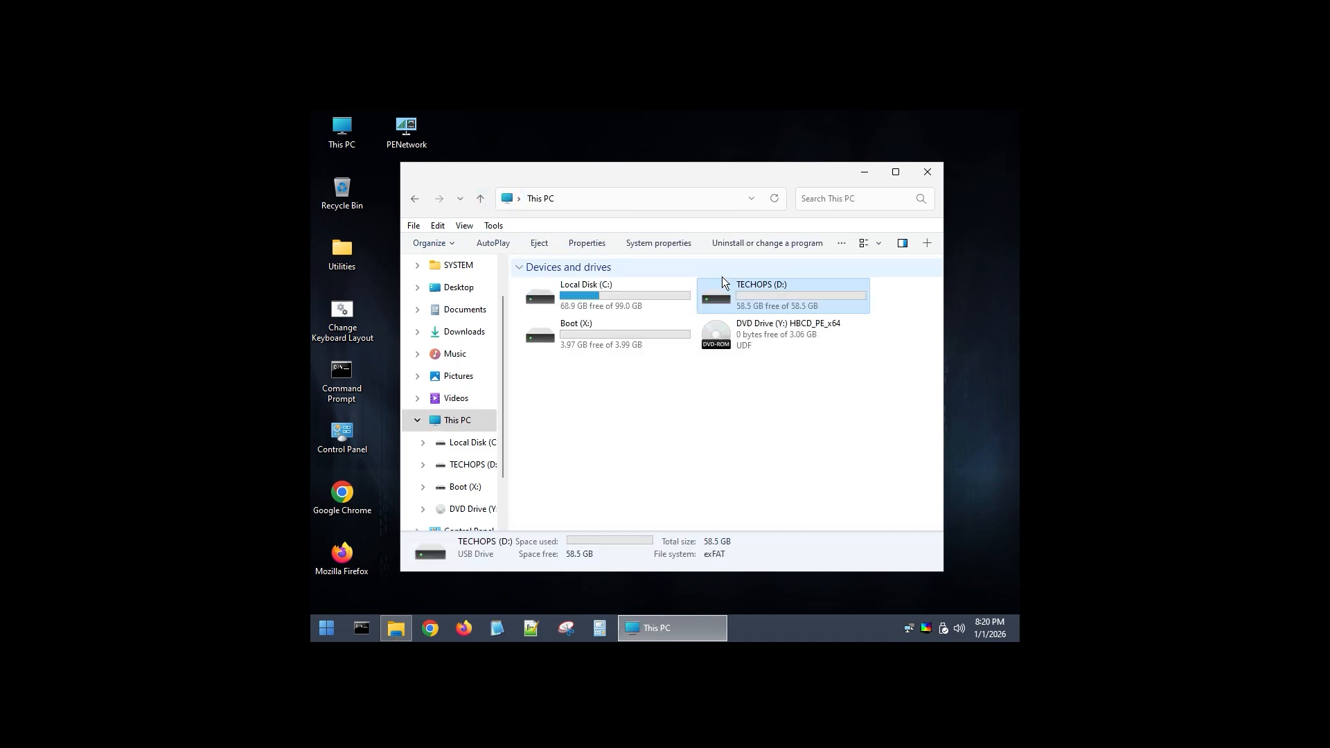
{"action": "left_click", "coordinate": [927, 172]}
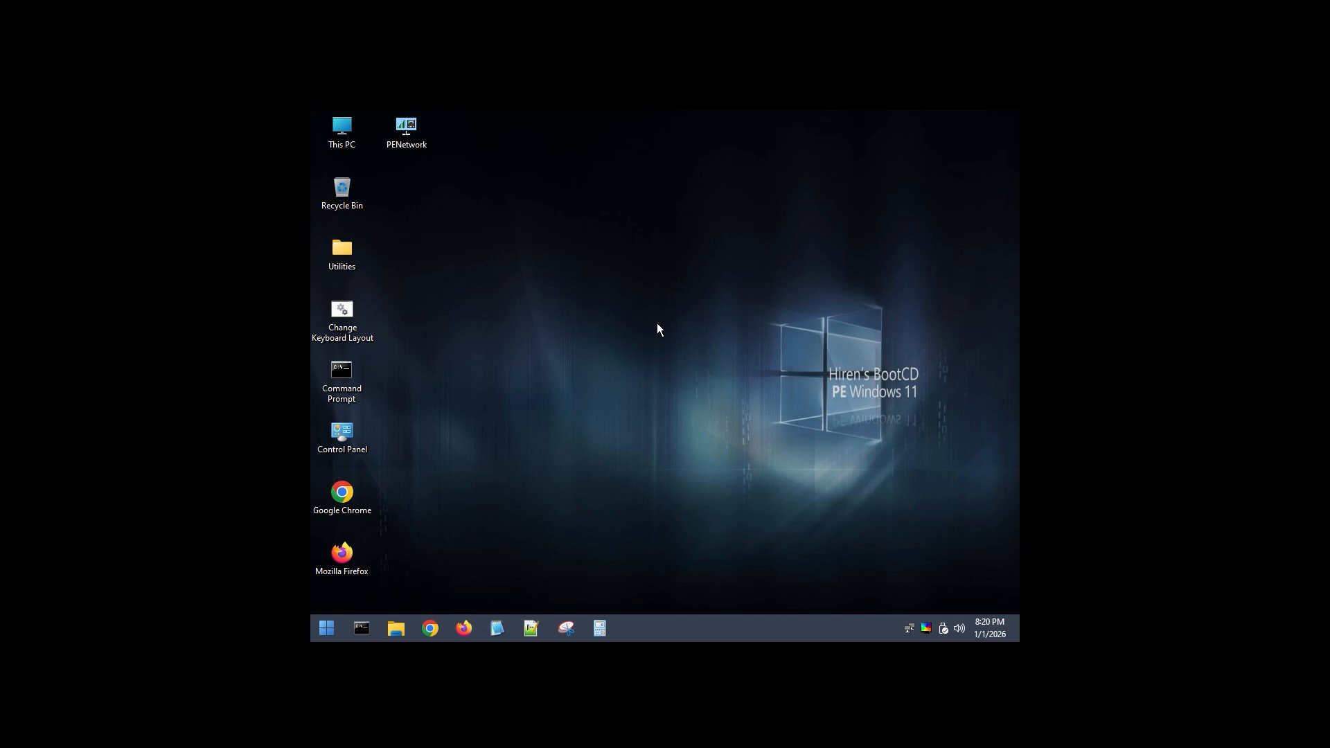
Launch Recuva from the installed data recovery programs for hard disks.
{"action": "left_click", "coordinate": [326, 629]}
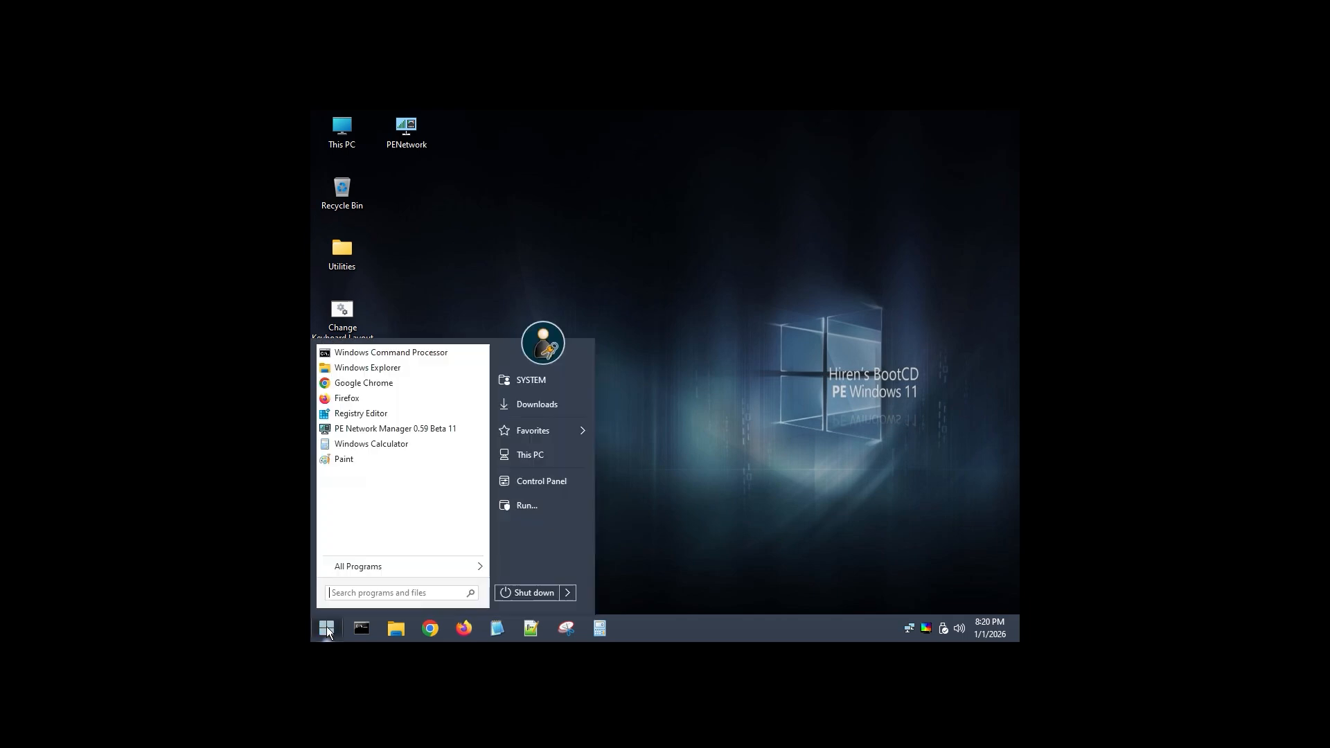
{"action": "left_click", "coordinate": [363, 565]}
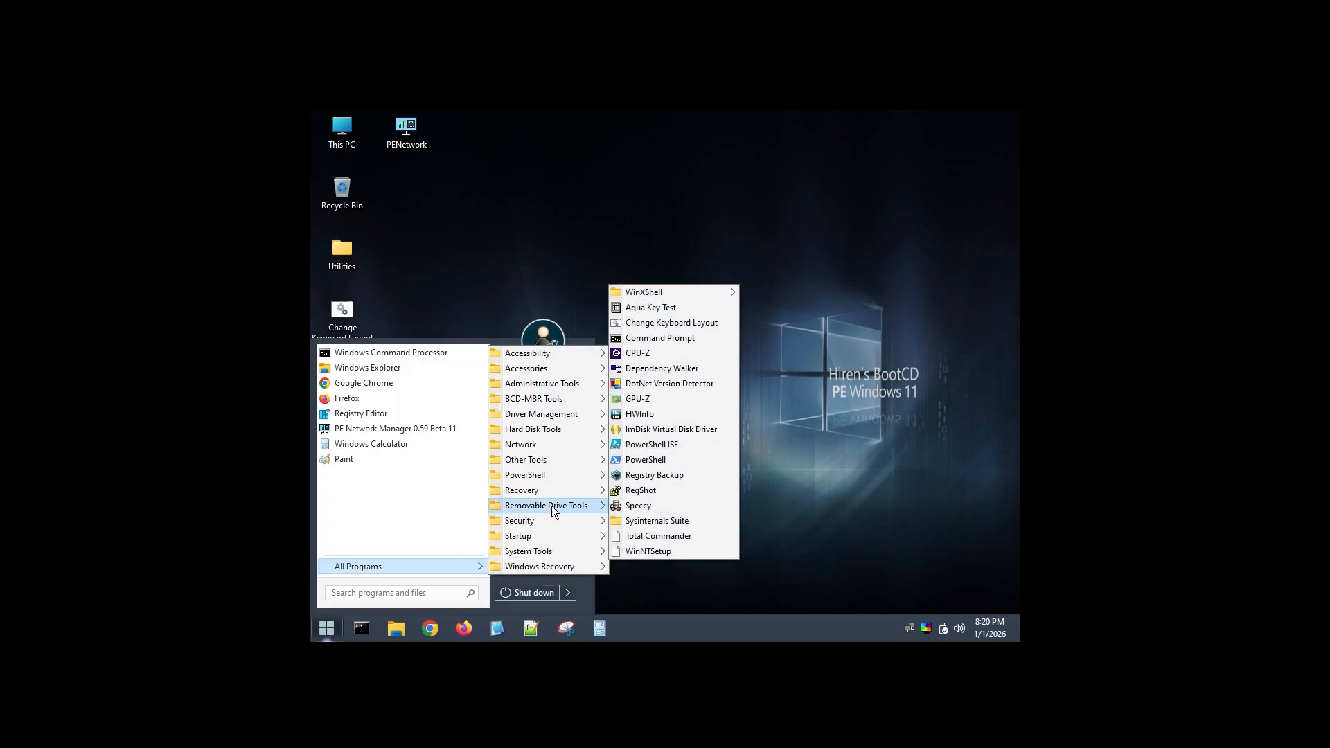
{"action": "mouse_move", "coordinate": [554, 490]}
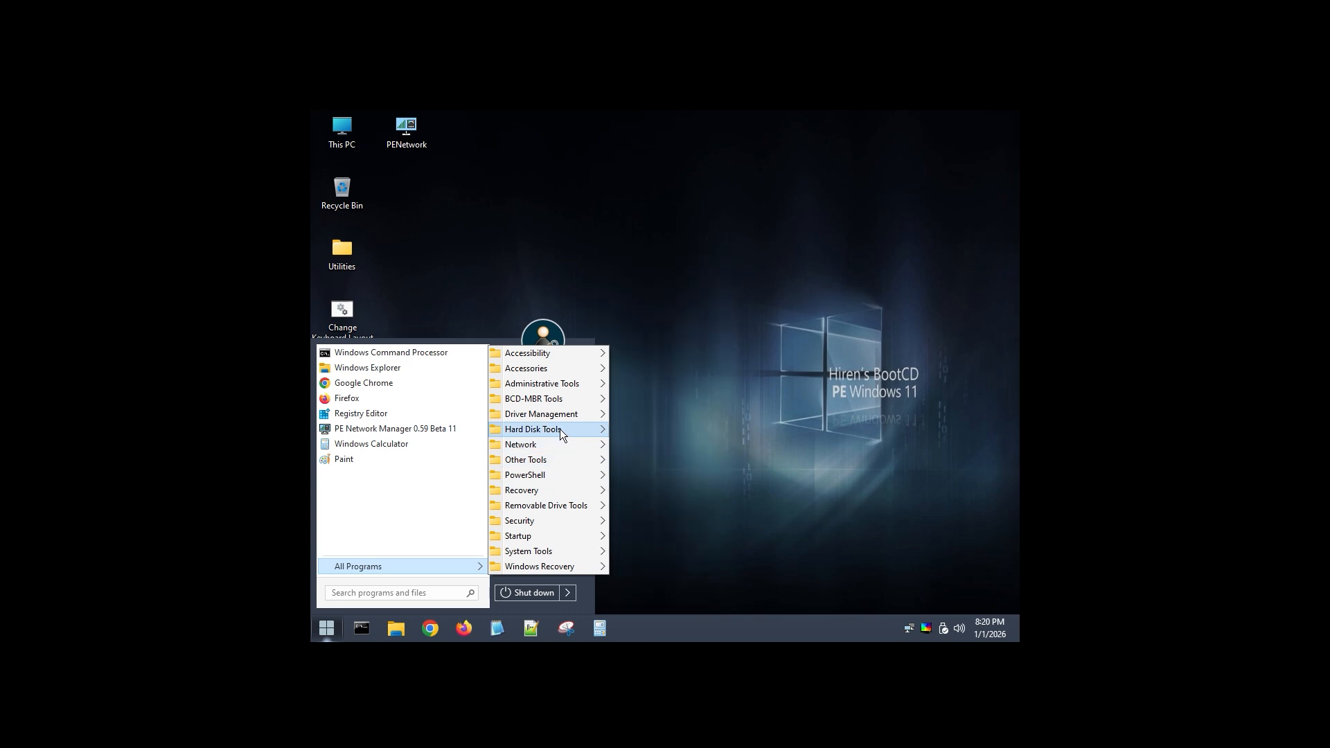
{"action": "mouse_move", "coordinate": [559, 430]}
{"action": "mouse_move", "coordinate": [641, 426]}
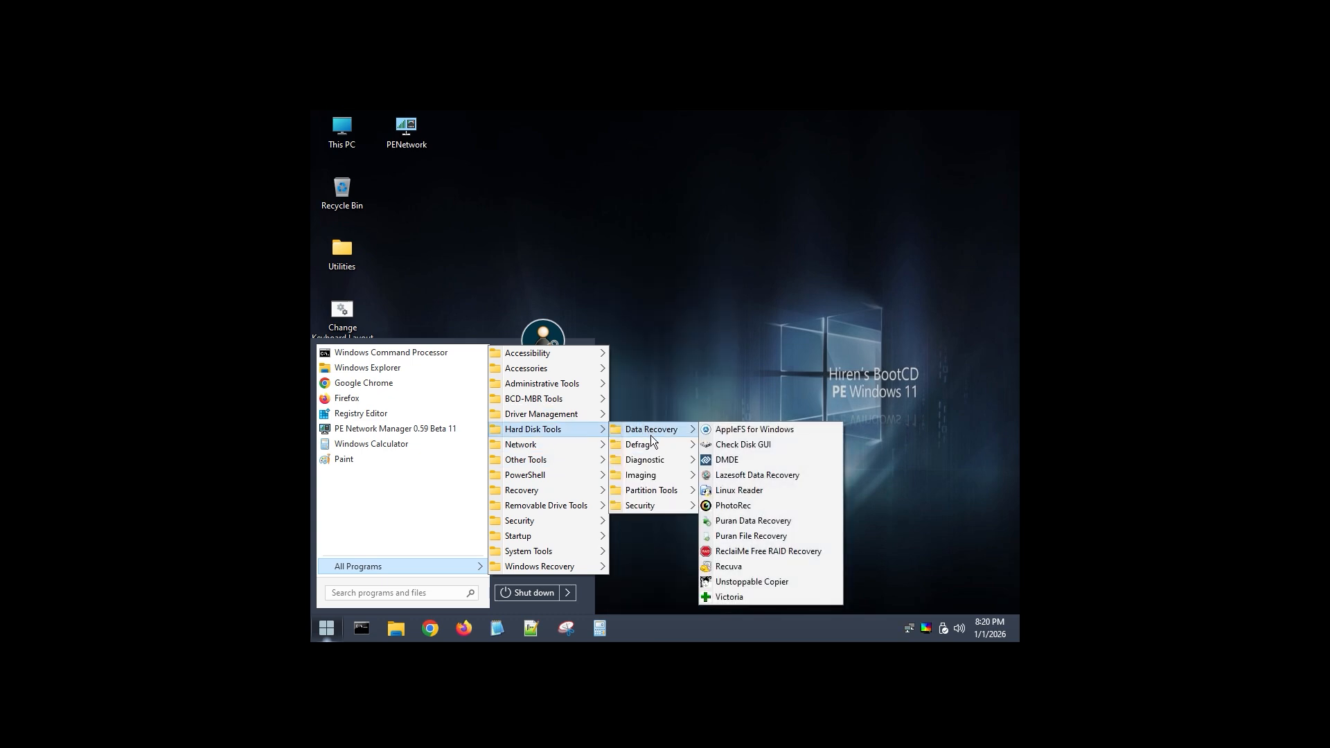
{"action": "left_click", "coordinate": [750, 566]}
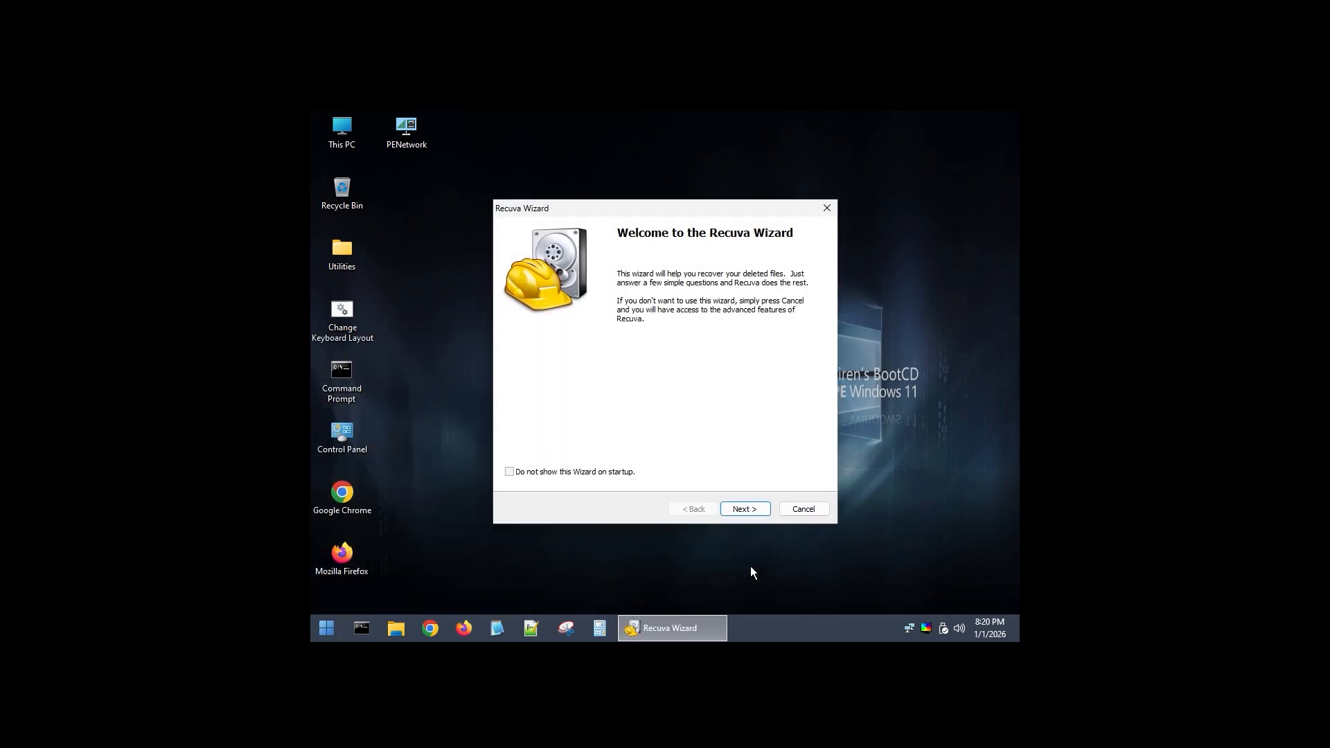
Set the Recuva wizard to search for all files in the specific location D:\ and start the scan.
{"action": "left_click", "coordinate": [746, 509]}
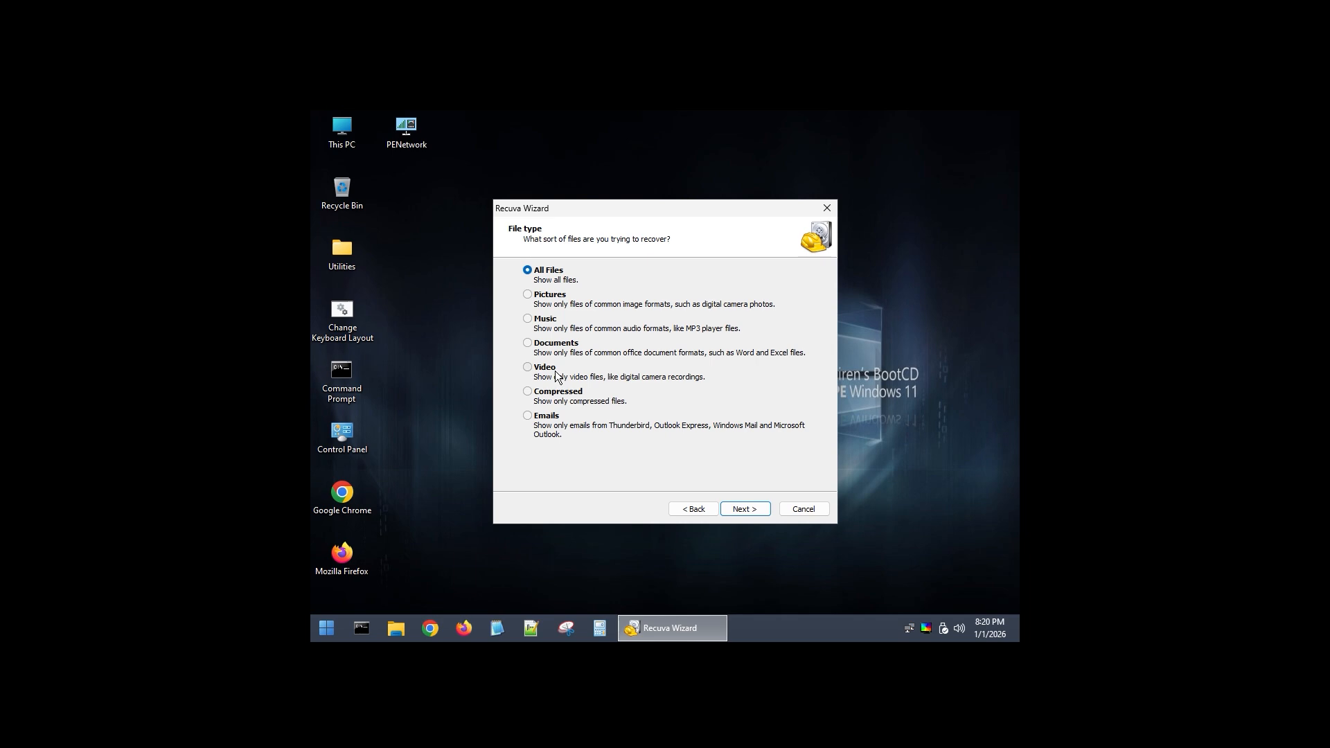
{"action": "left_click", "coordinate": [747, 510]}
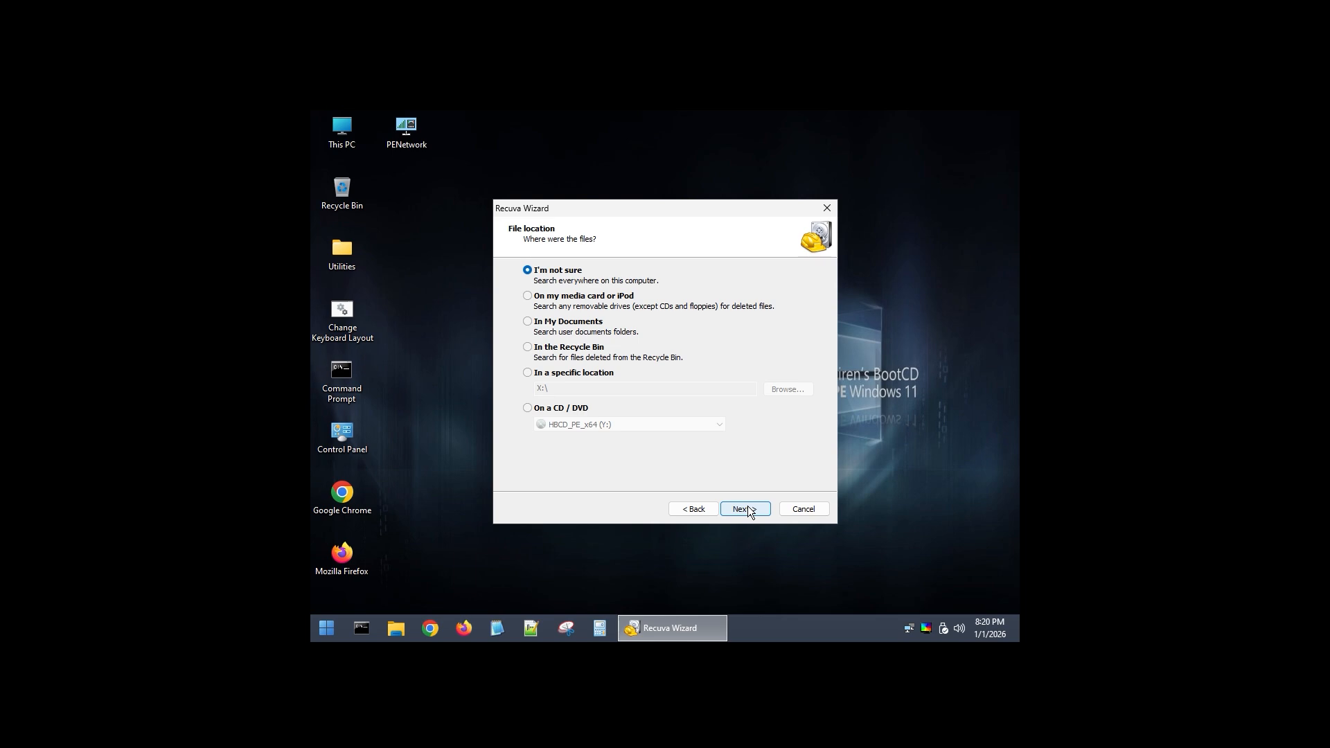
{"action": "left_click", "coordinate": [550, 372]}
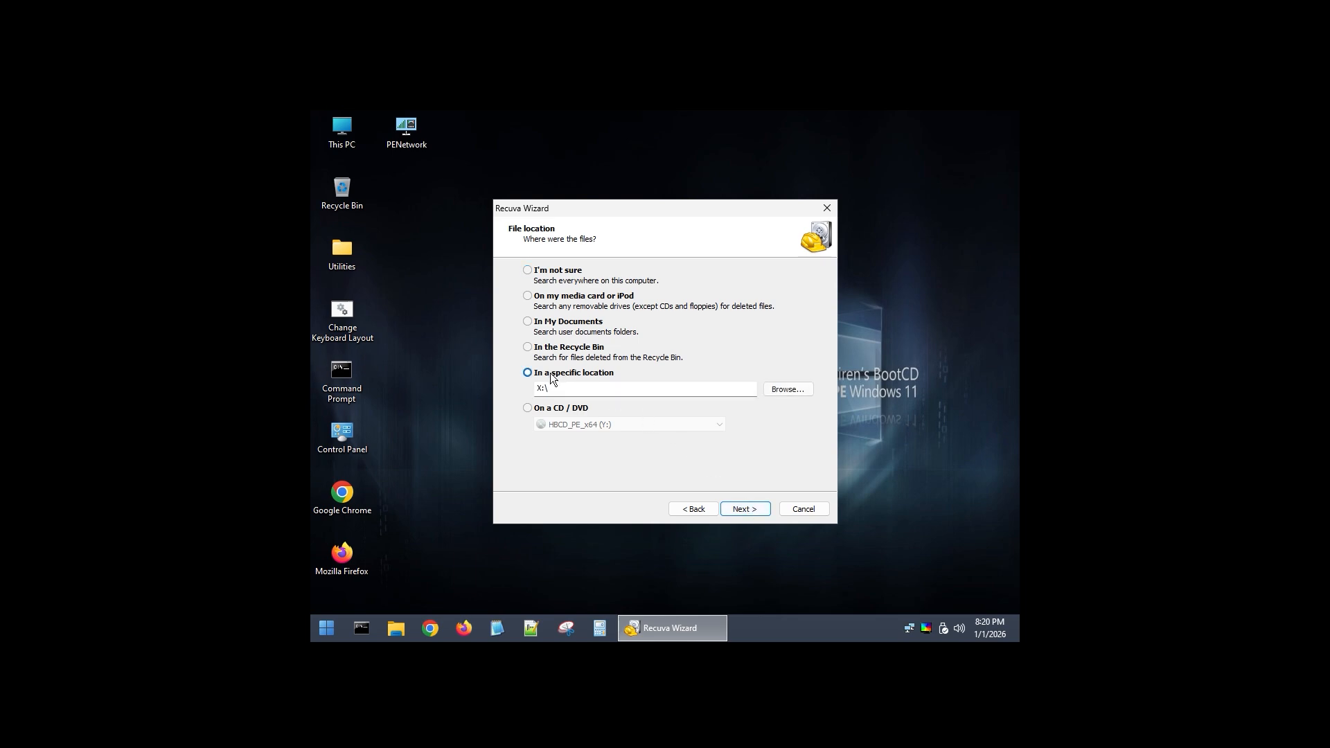
{"action": "left_click", "coordinate": [800, 389]}
{"action": "left_click", "coordinate": [584, 344]}
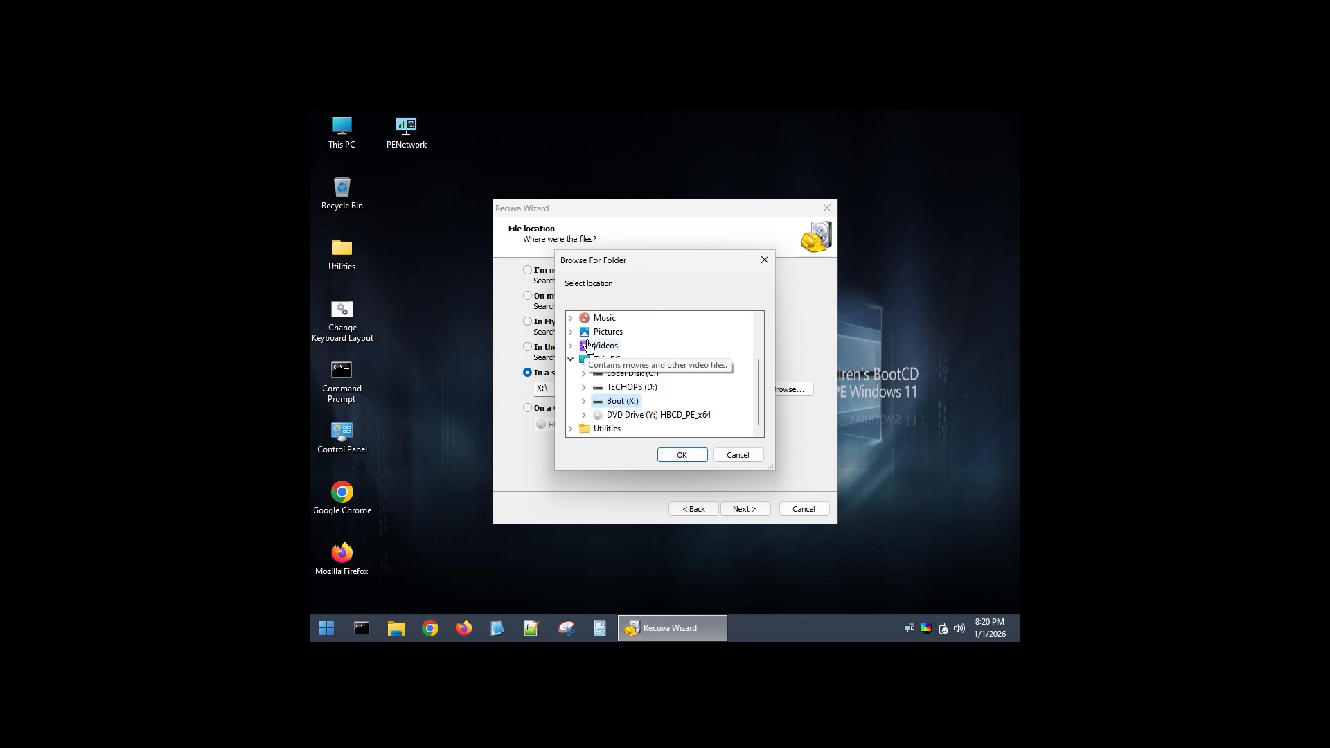
{"action": "left_click", "coordinate": [632, 387]}
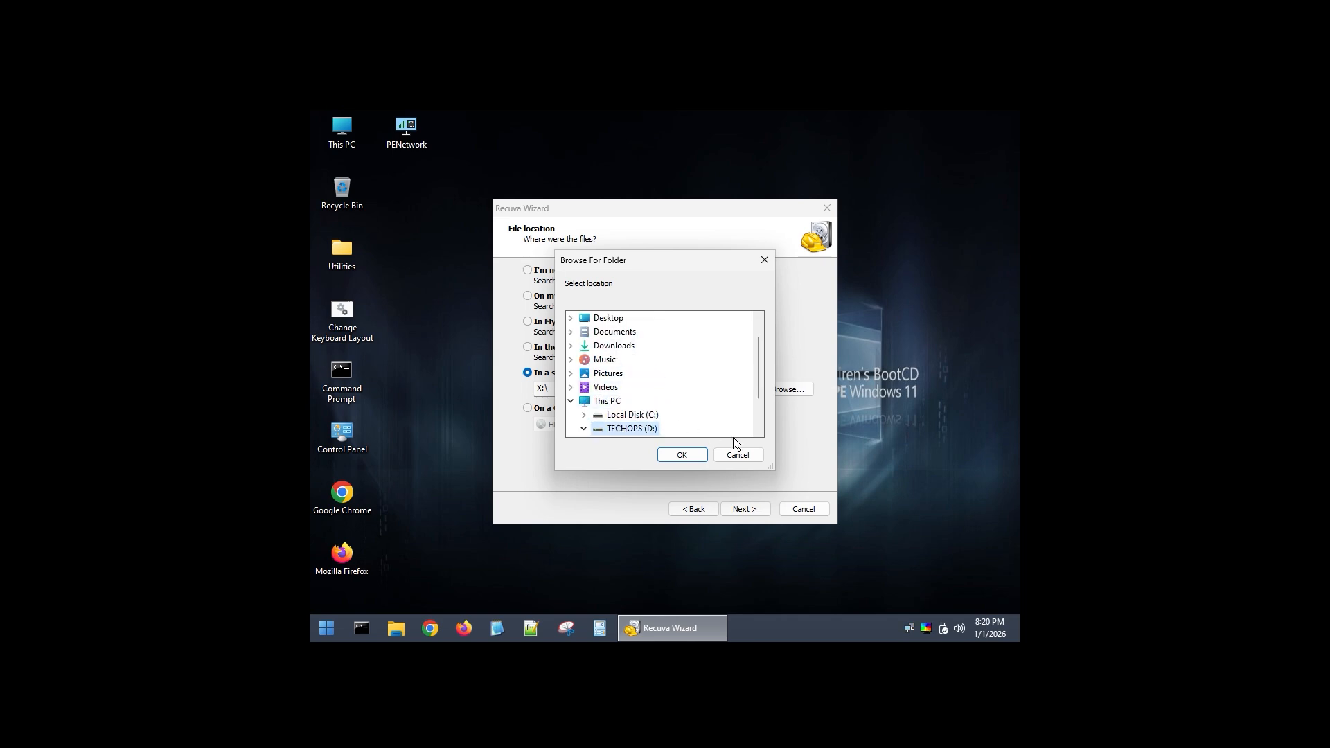
{"action": "left_click", "coordinate": [681, 455]}
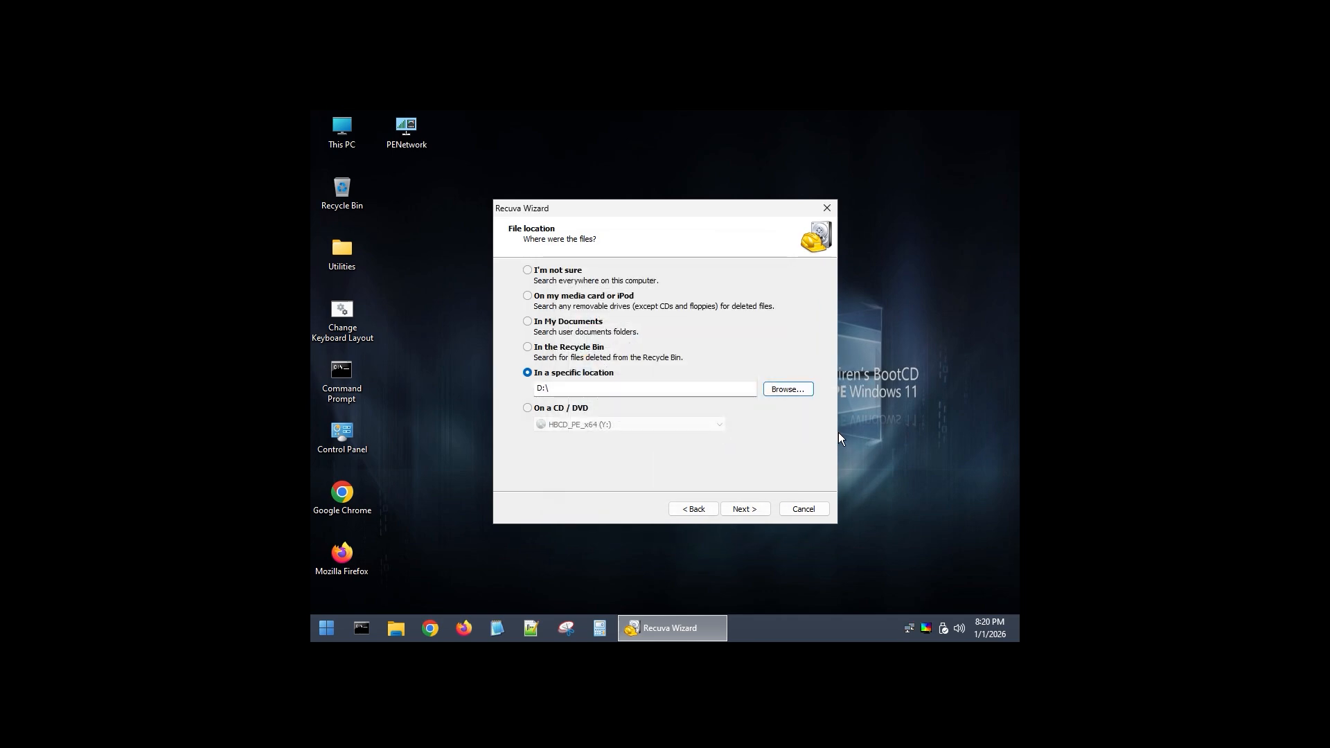
{"action": "left_click", "coordinate": [755, 509]}
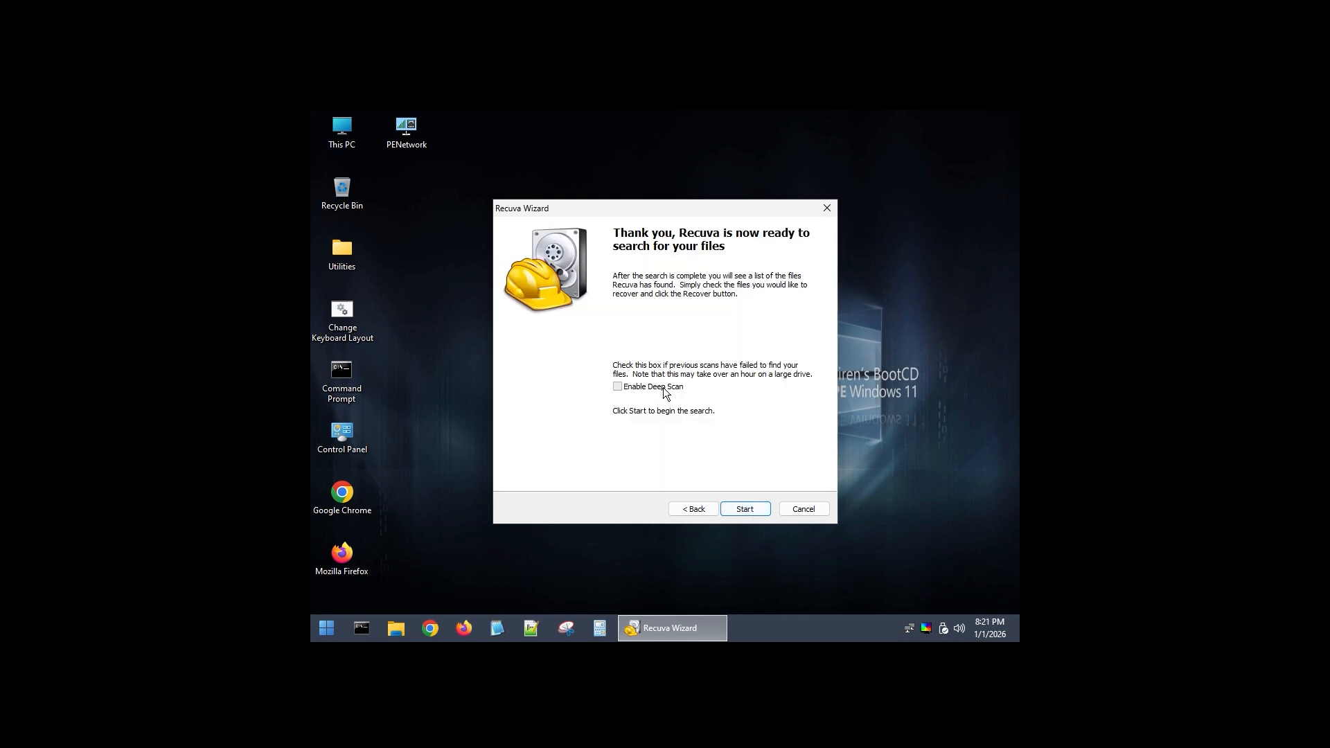
{"action": "left_click", "coordinate": [736, 504]}
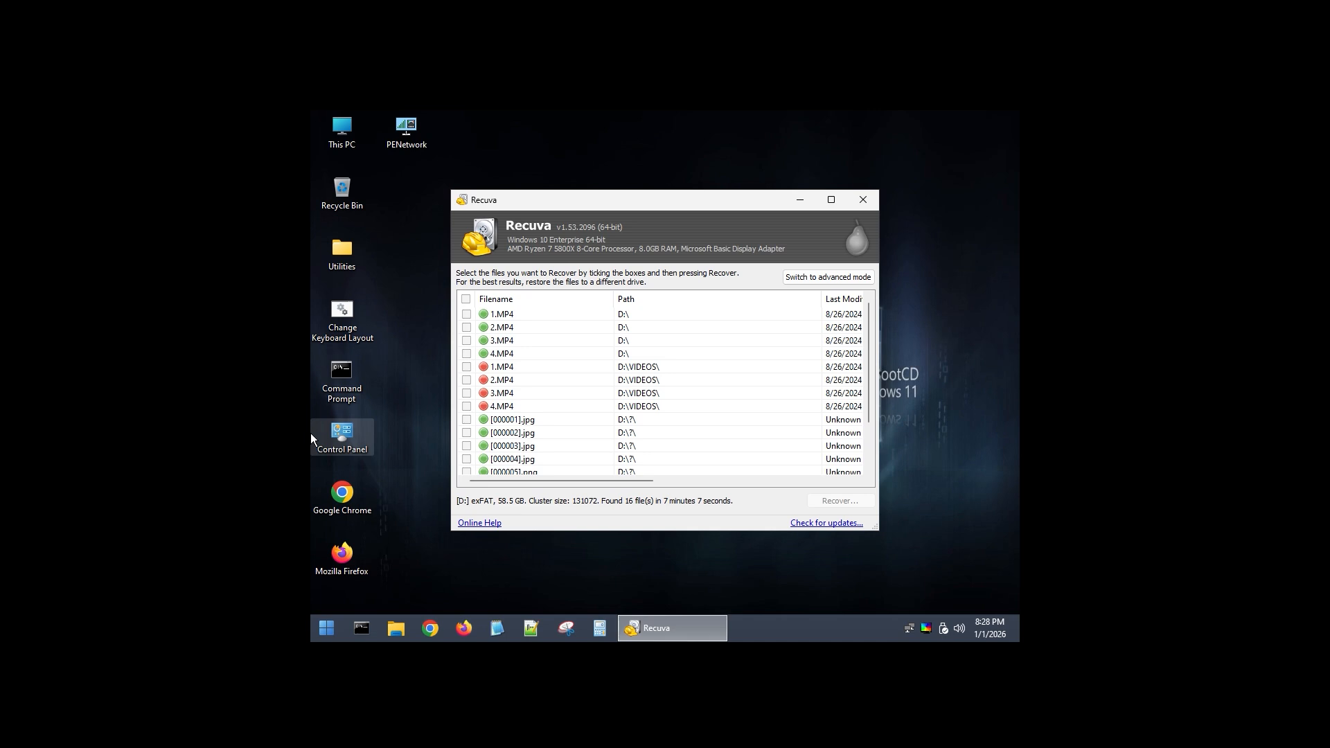
Review the state of the found files and mark 1.MP4, 2.MP4, 3.MP4 and 4.MP4 under D:\ for recovery.
{"action": "left_click_drag", "start_coordinate": [633, 479], "coordinate": [733, 489]}
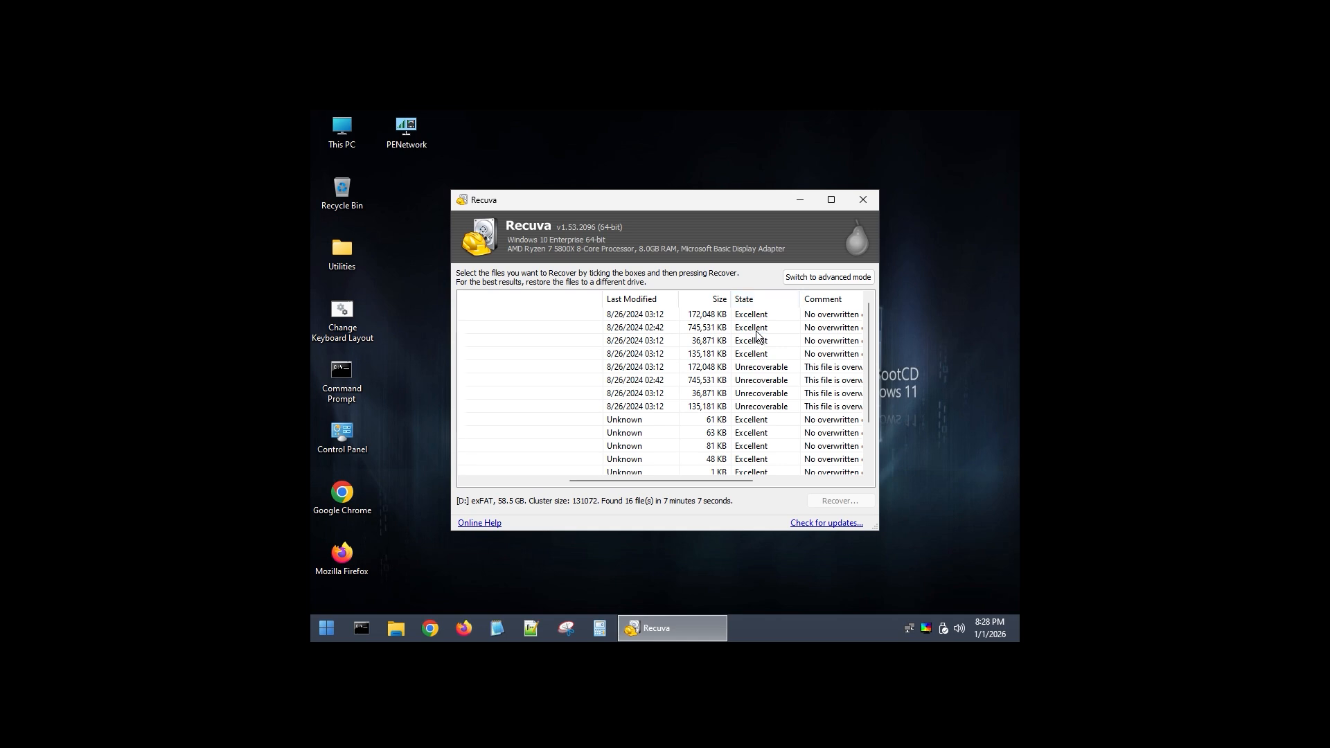
{"action": "left_click_drag", "start_coordinate": [738, 480], "coordinate": [615, 476]}
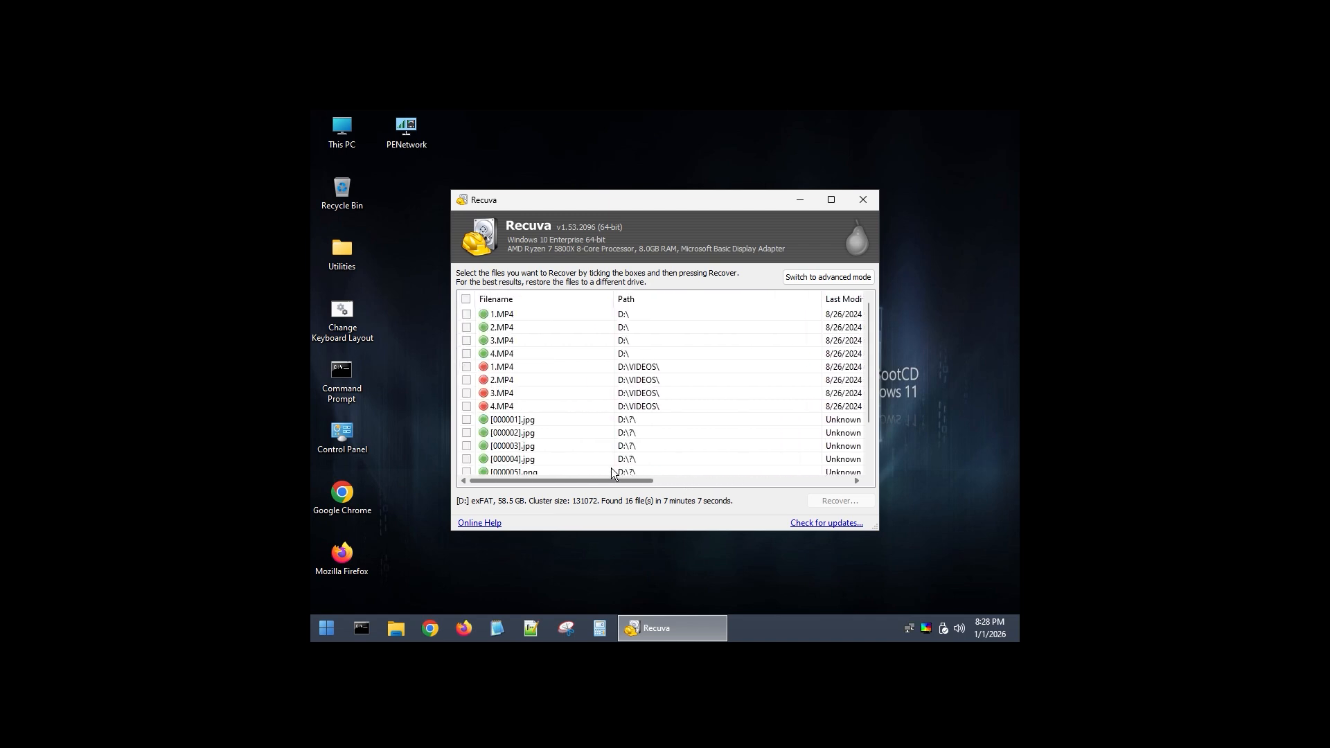
{"action": "left_click", "coordinate": [466, 314]}
{"action": "left_click", "coordinate": [467, 327]}
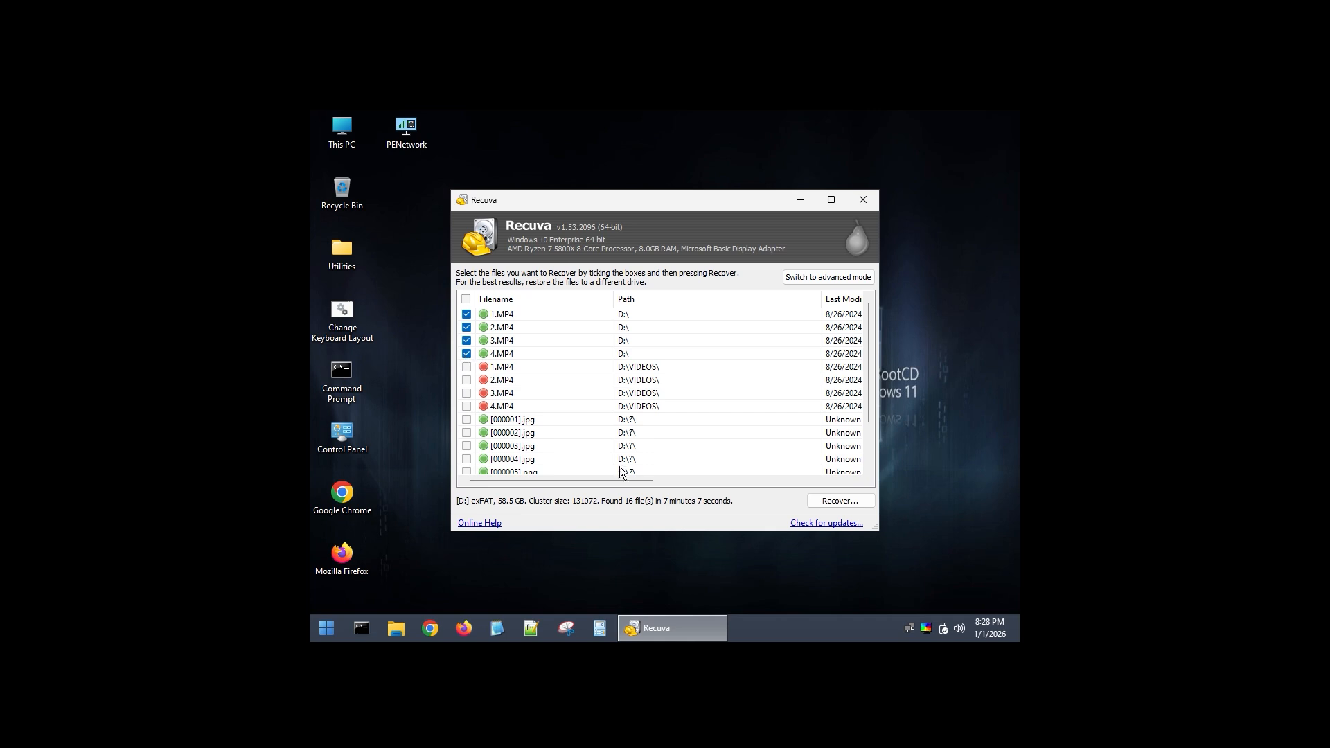
{"action": "mouse_move", "coordinate": [615, 480]}
{"action": "left_mouse_down"}
{"action": "mouse_move", "coordinate": [820, 487]}
{"action": "mouse_move", "coordinate": [592, 479]}
{"action": "left_mouse_up"}
Recover the marked videos into the Recover folder on Local Disk (C:) and close Recuva.
{"action": "left_click", "coordinate": [838, 501]}
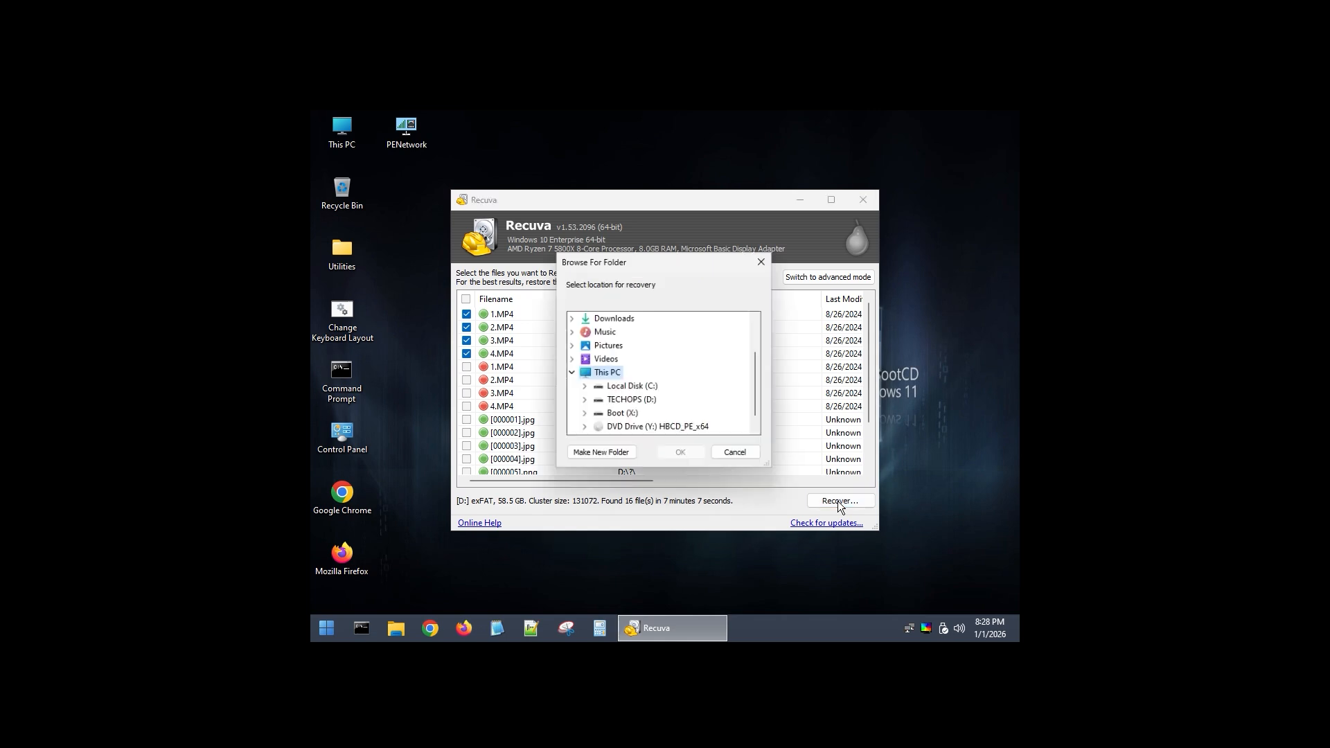
{"action": "left_click", "coordinate": [583, 388]}
{"action": "scroll", "coordinate": [693, 391], "scroll_direction": "down", "scroll_amount": 2}
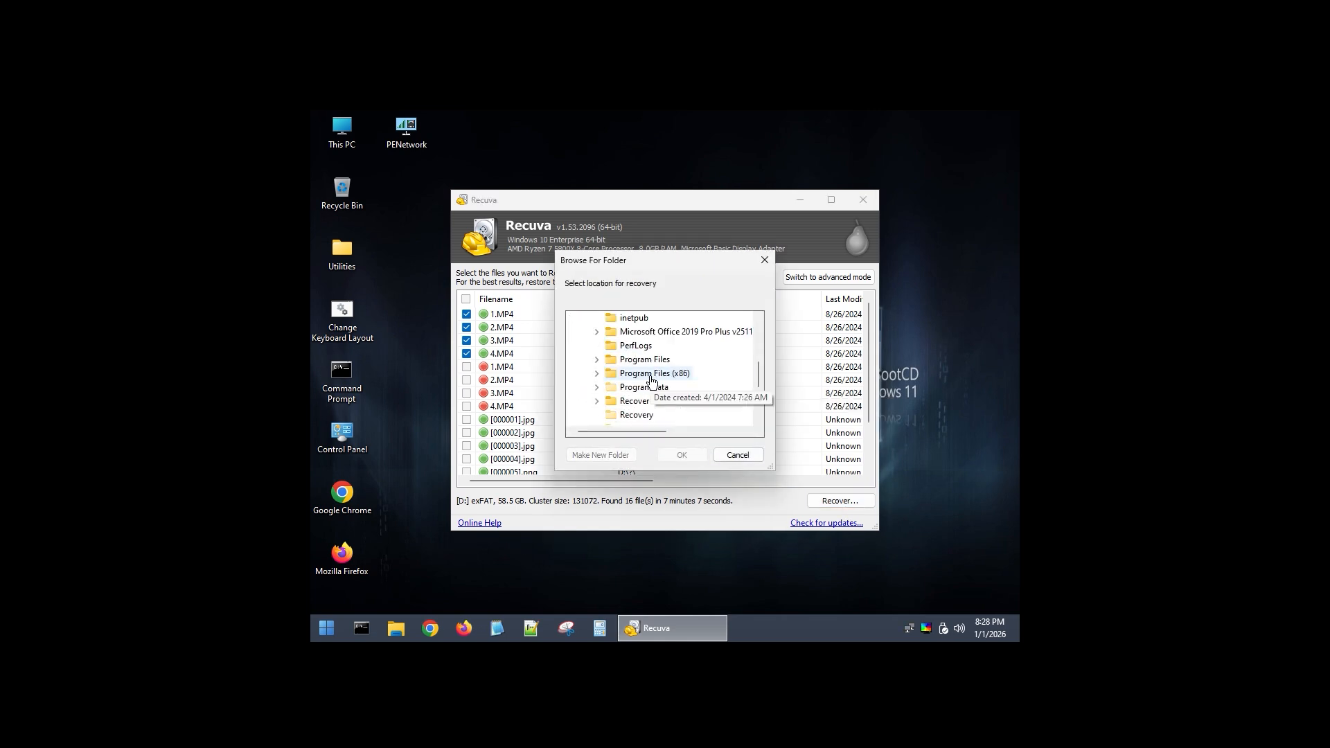
{"action": "left_click", "coordinate": [636, 360]}
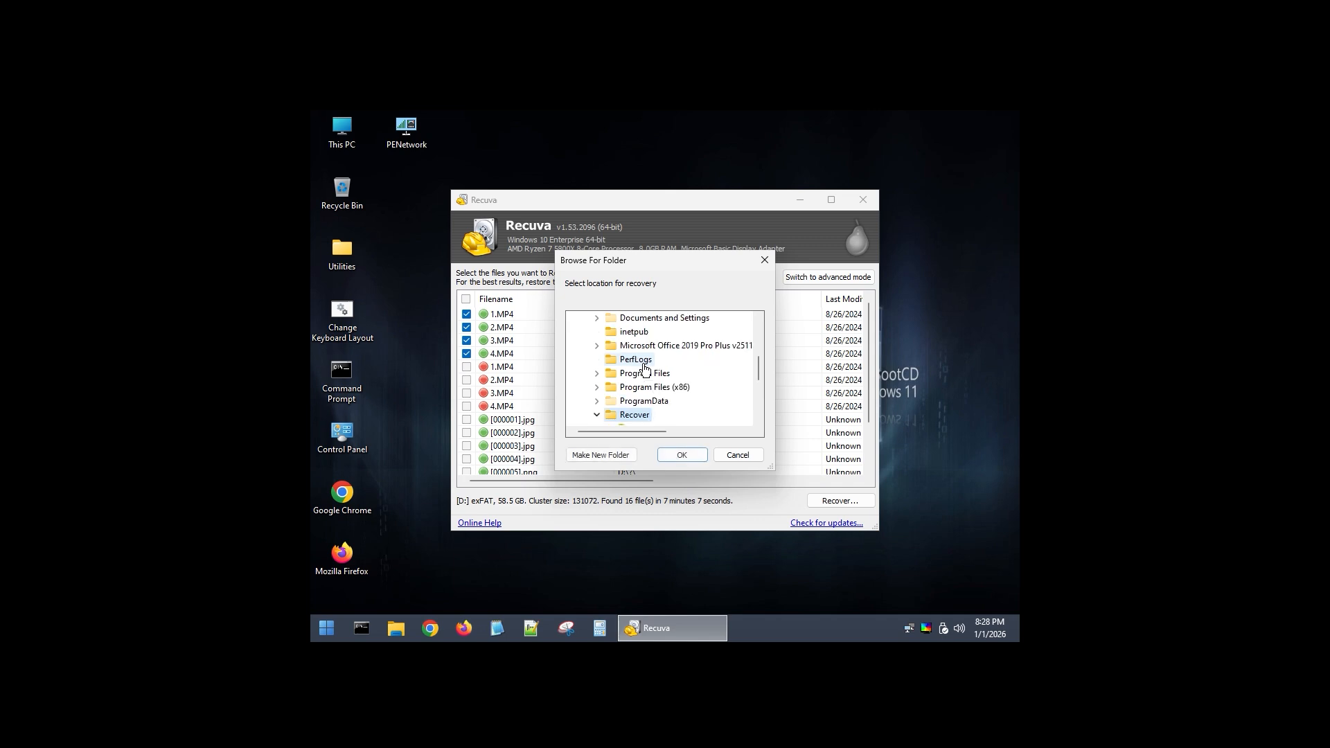
{"action": "scroll", "coordinate": [709, 404], "scroll_direction": "down", "scroll_amount": 1}
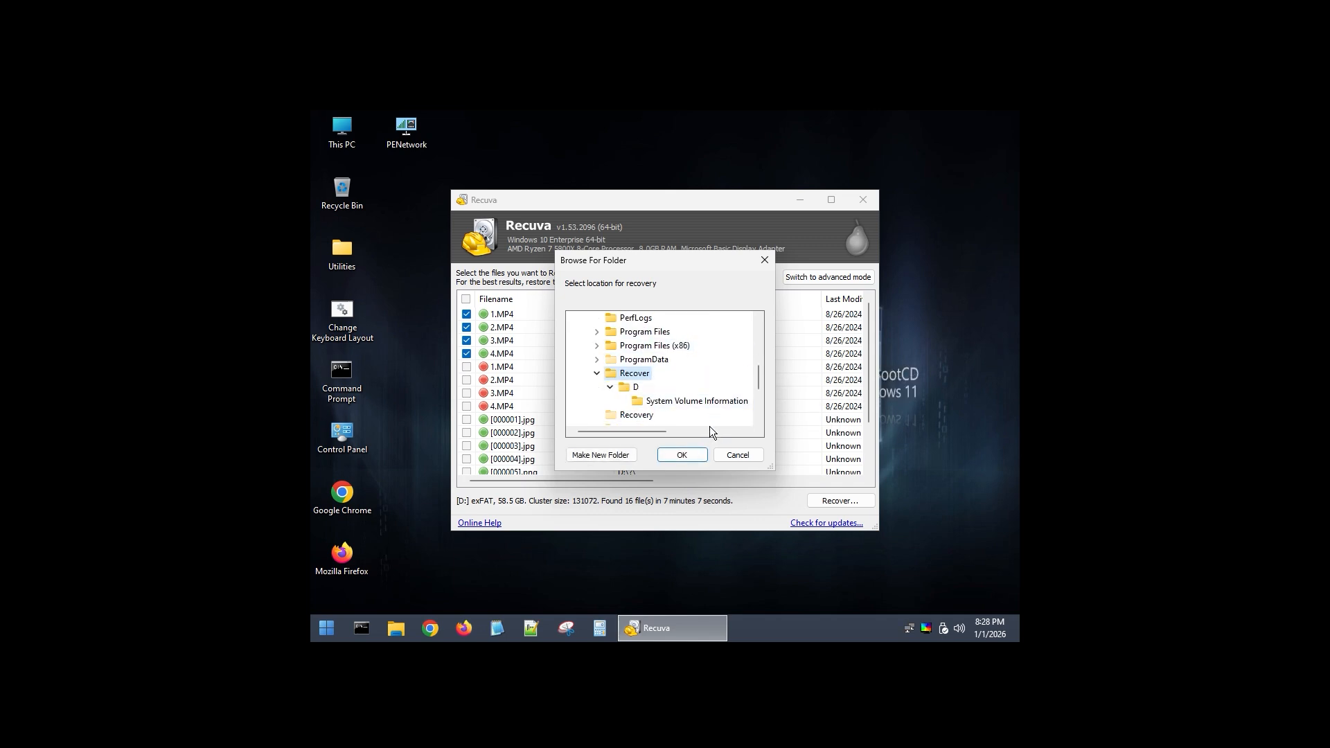
{"action": "left_click", "coordinate": [683, 457]}
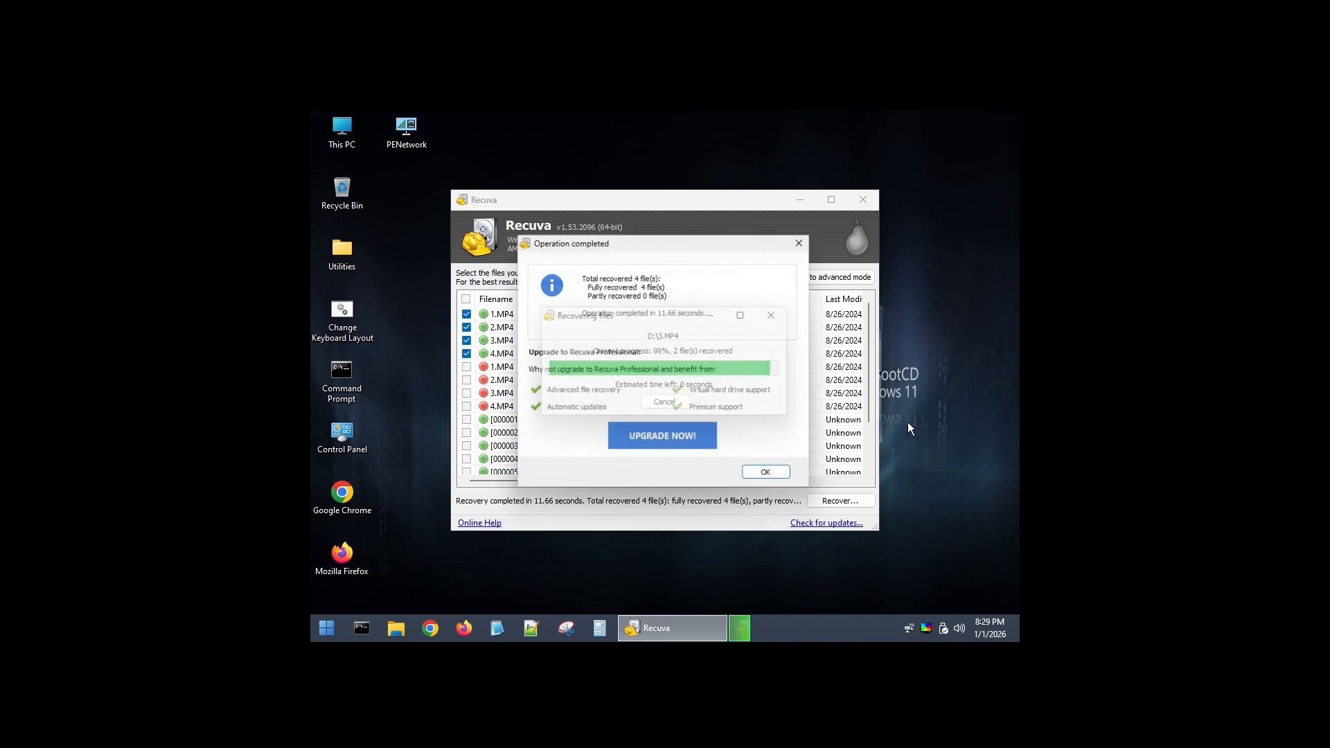
{"action": "left_click", "coordinate": [774, 479]}
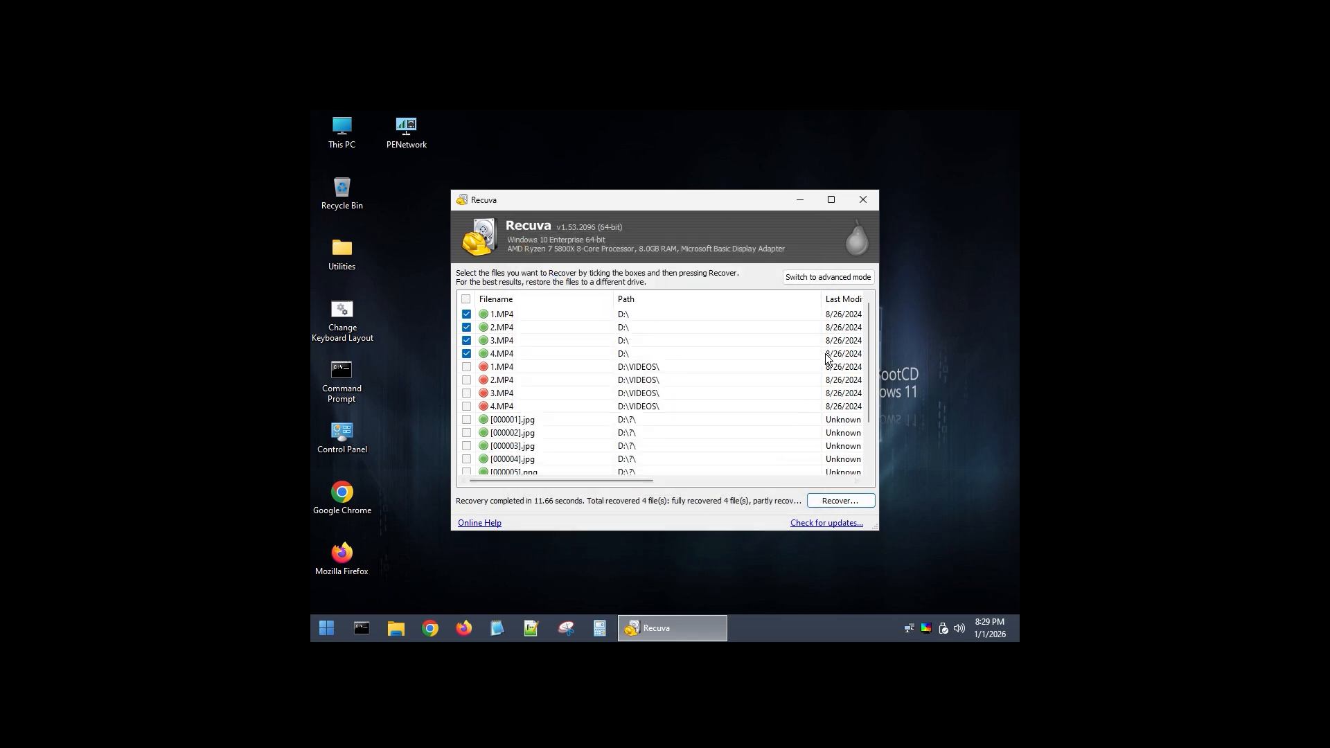
{"action": "left_click", "coordinate": [863, 201]}
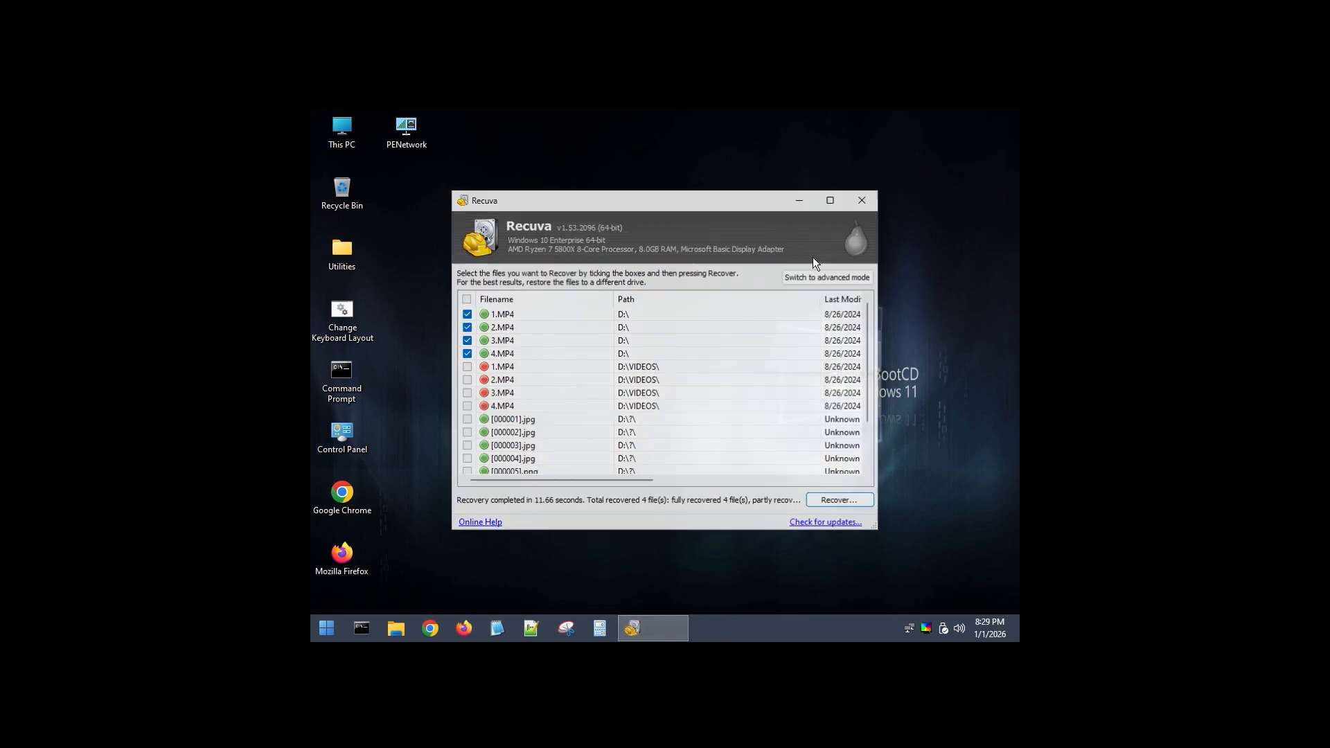
Open the Recover folder on Local Disk (C:) in File Explorer to check the recovered files.
{"action": "left_click", "coordinate": [403, 626]}
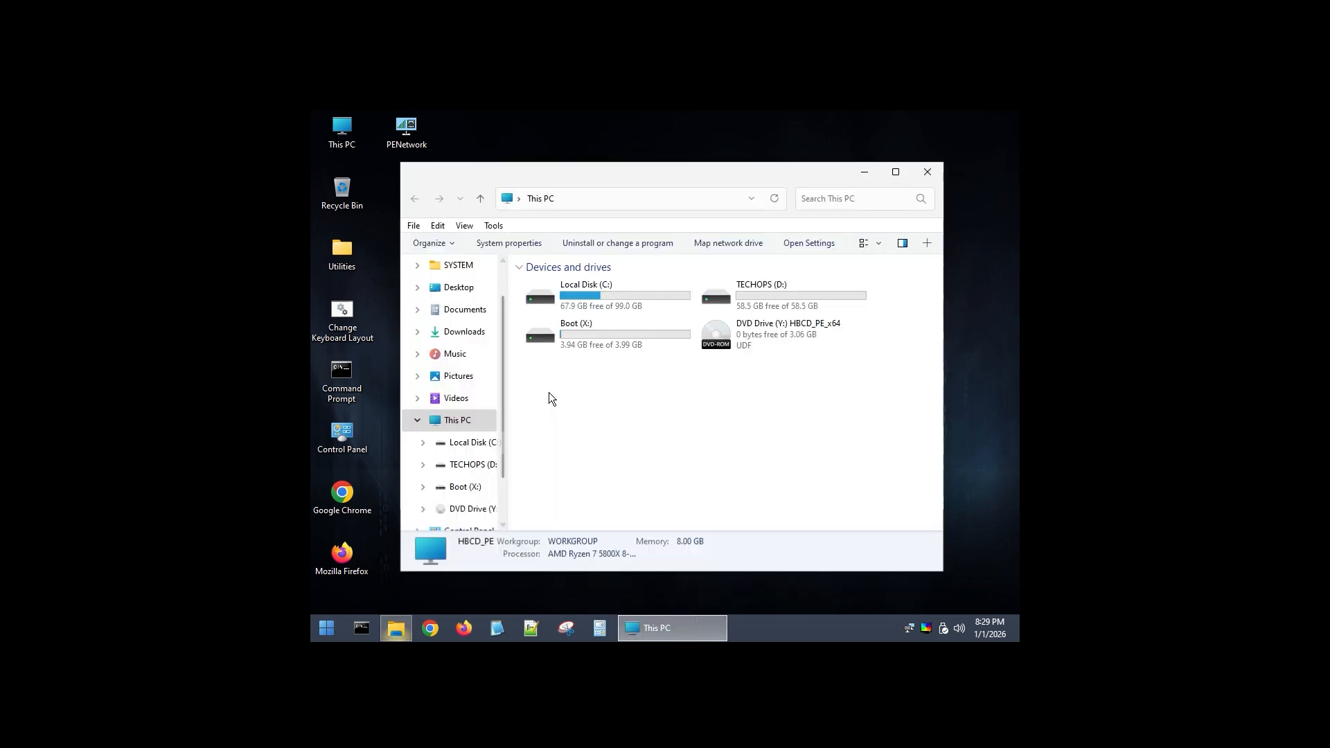
{"action": "left_click", "coordinate": [587, 289]}
{"action": "double_click", "coordinate": [586, 288]}
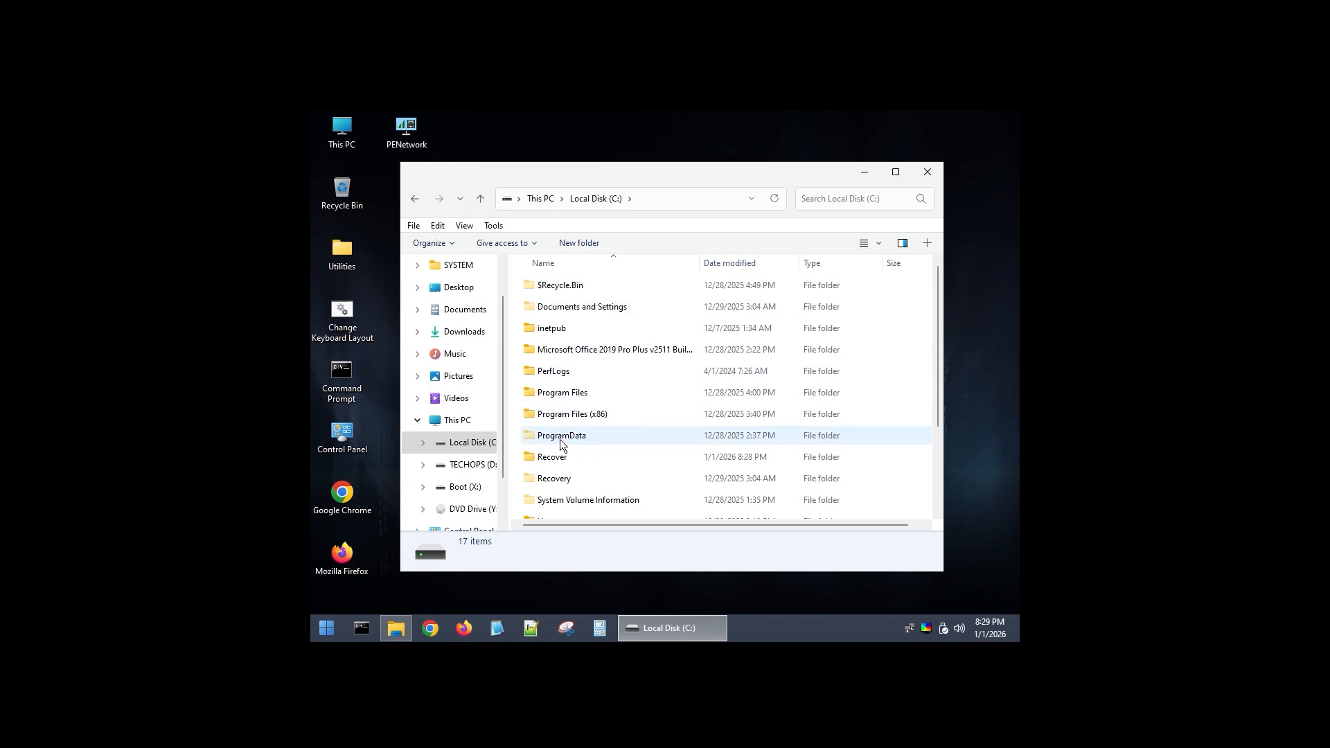
{"action": "double_click", "coordinate": [553, 458]}
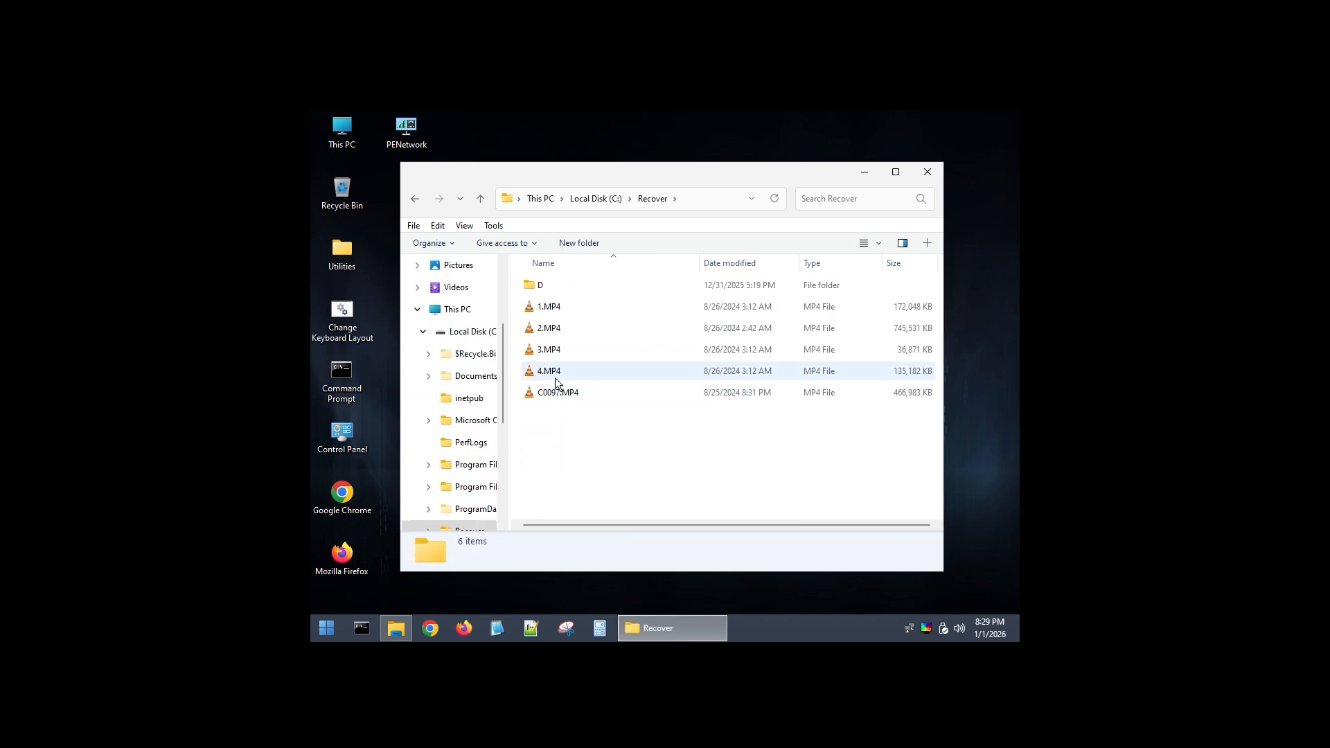
Play the recovered video 1.MP4 in VLC media player, moving the player window into view, and close the player.
{"action": "left_click", "coordinate": [558, 304]}
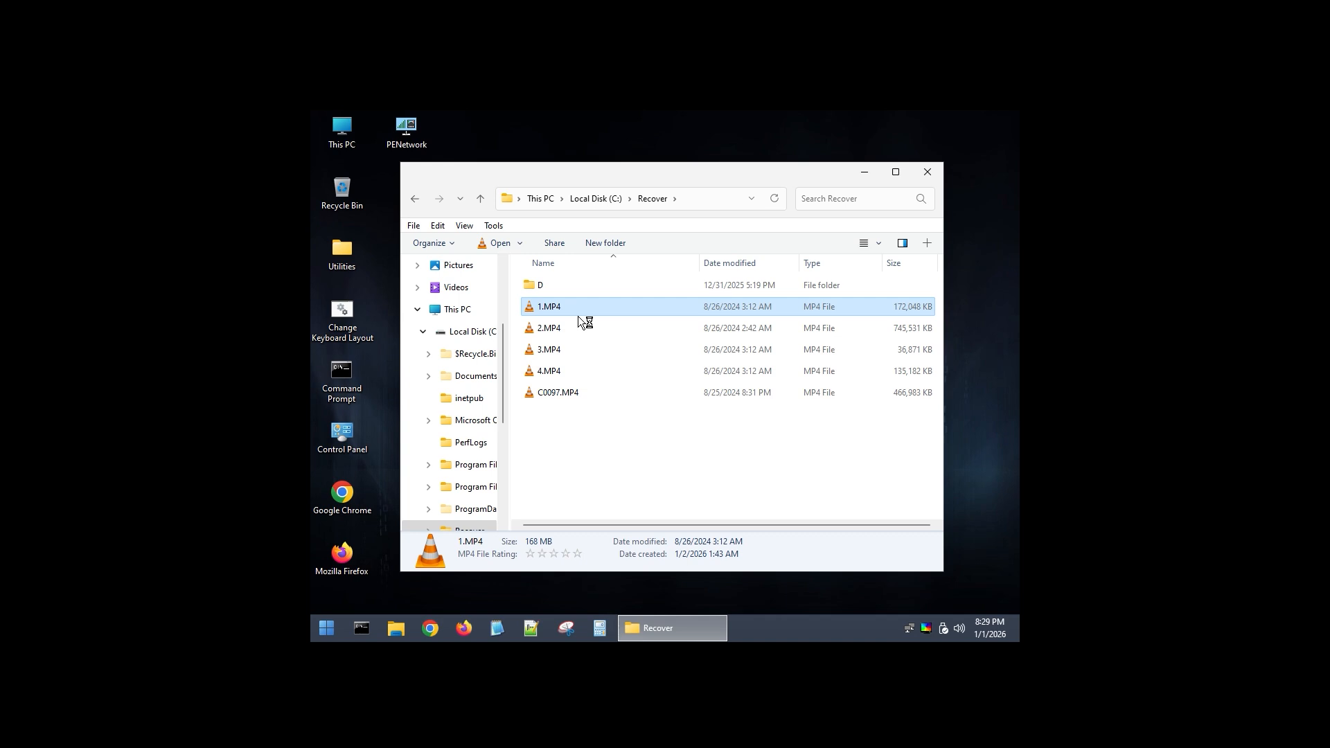
{"action": "left_click_drag", "start_coordinate": [829, 173], "coordinate": [535, 158]}
{"action": "left_click_drag", "start_coordinate": [701, 160], "coordinate": [596, 163]}
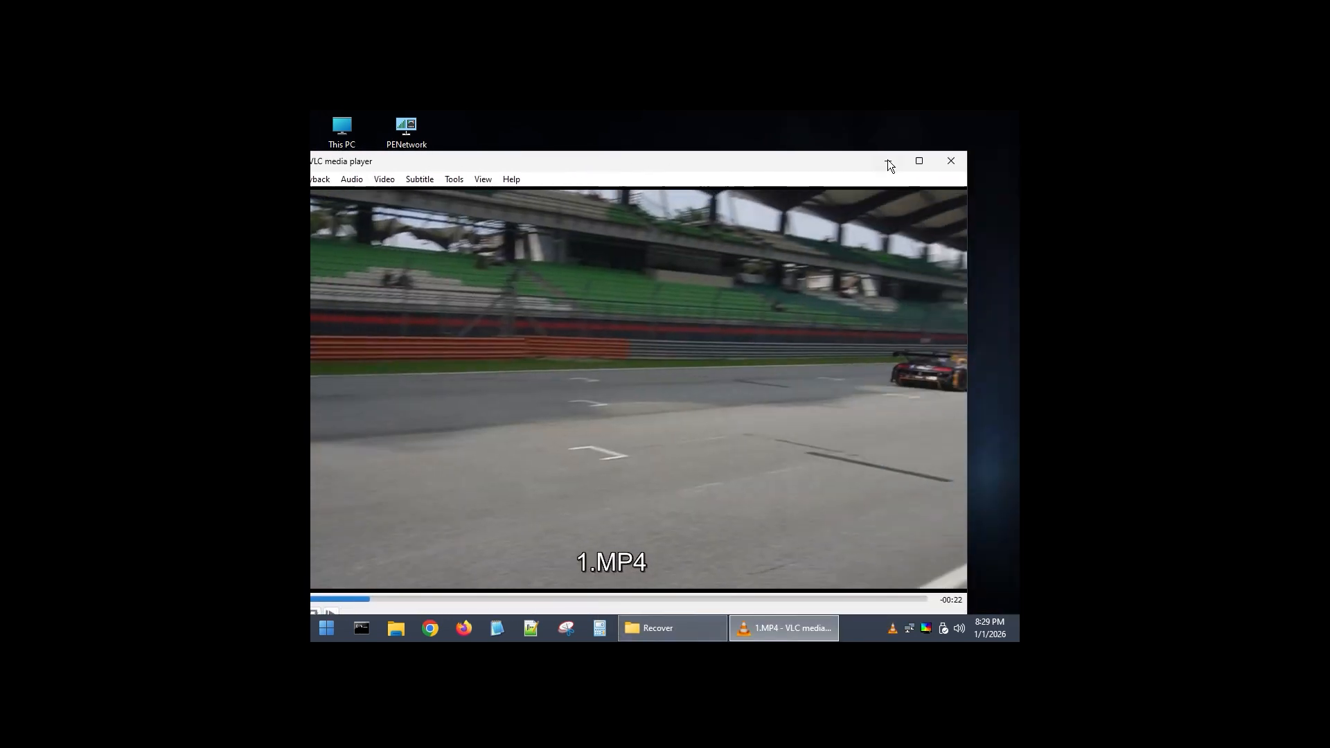
{"action": "left_click", "coordinate": [951, 161]}
Play the recovered video 2.MP4, skip ahead in it to check playback, and close the player.
{"action": "double_click", "coordinate": [558, 327]}
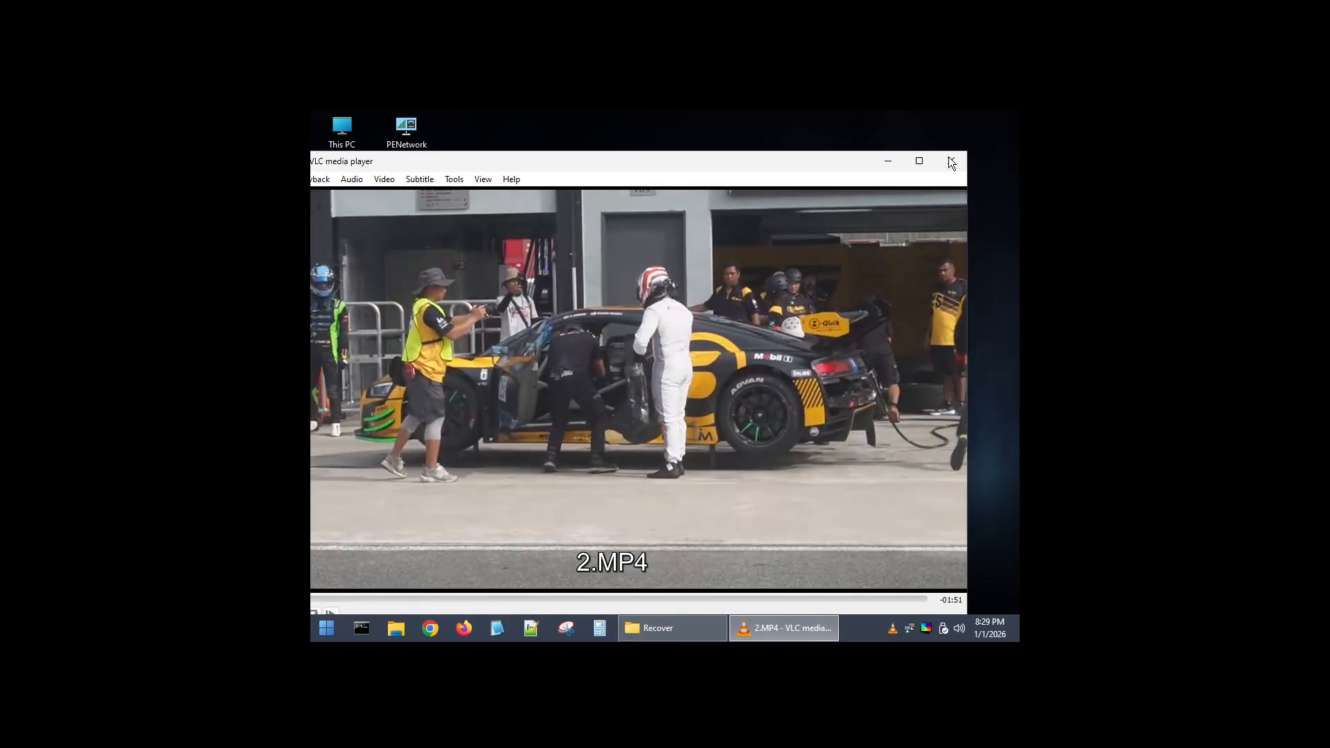
{"action": "left_click", "coordinate": [532, 597]}
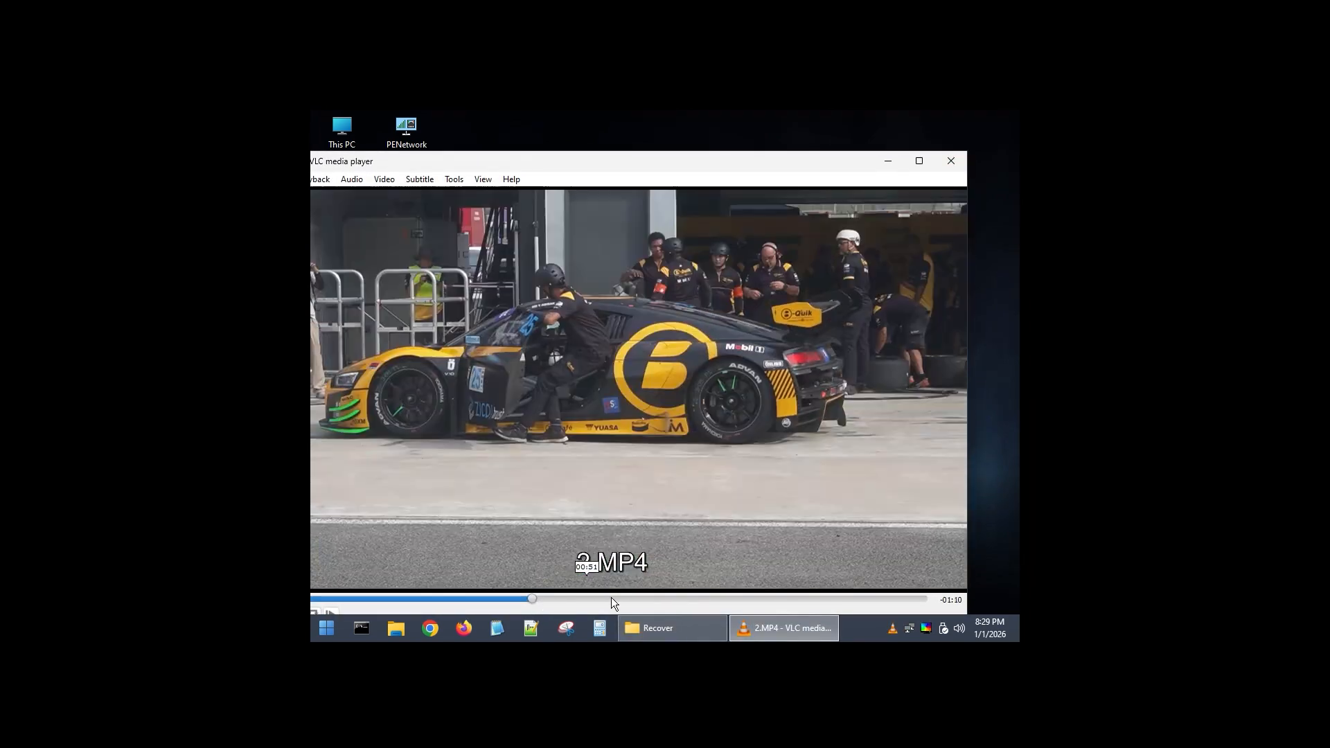
{"action": "left_click", "coordinate": [947, 161]}
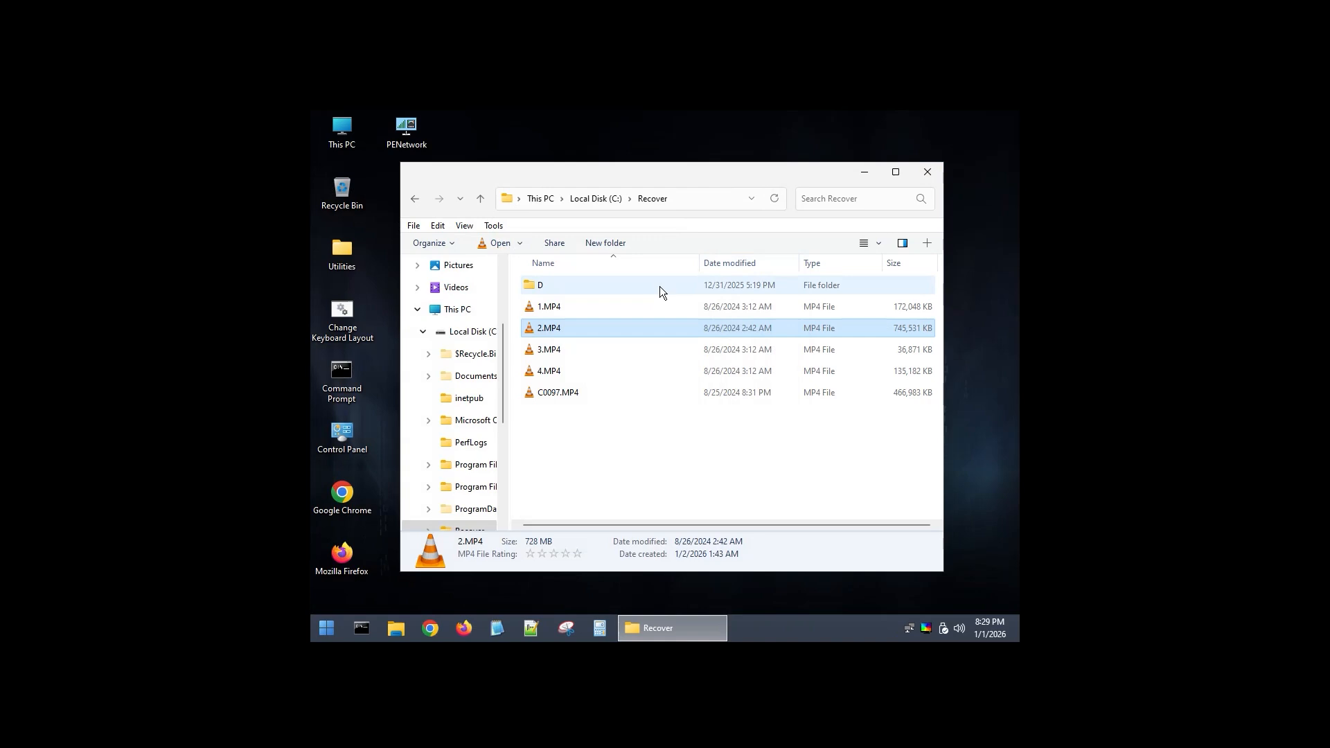
Play the recovered video 3.MP4, skip ahead in it, and close both the player and the Recover folder window.
{"action": "double_click", "coordinate": [561, 349]}
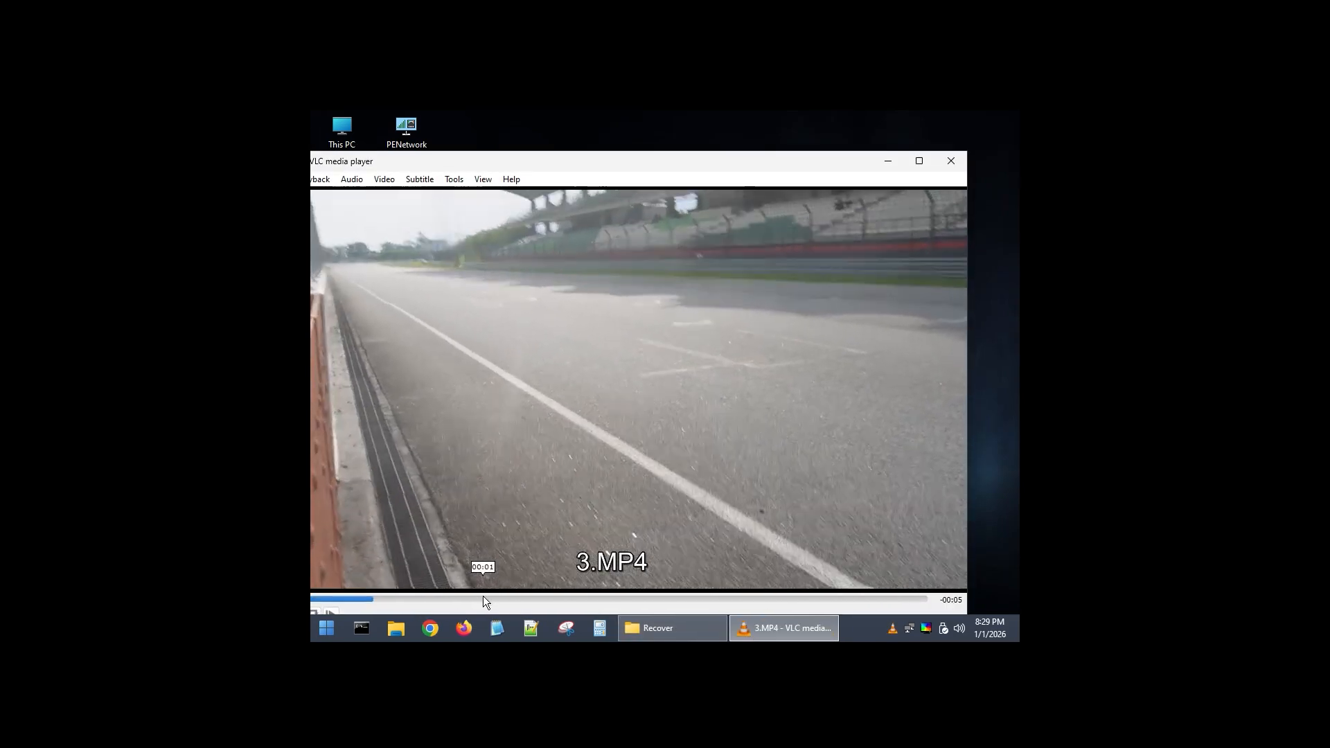
{"action": "left_click", "coordinate": [483, 597]}
{"action": "left_click", "coordinate": [956, 158]}
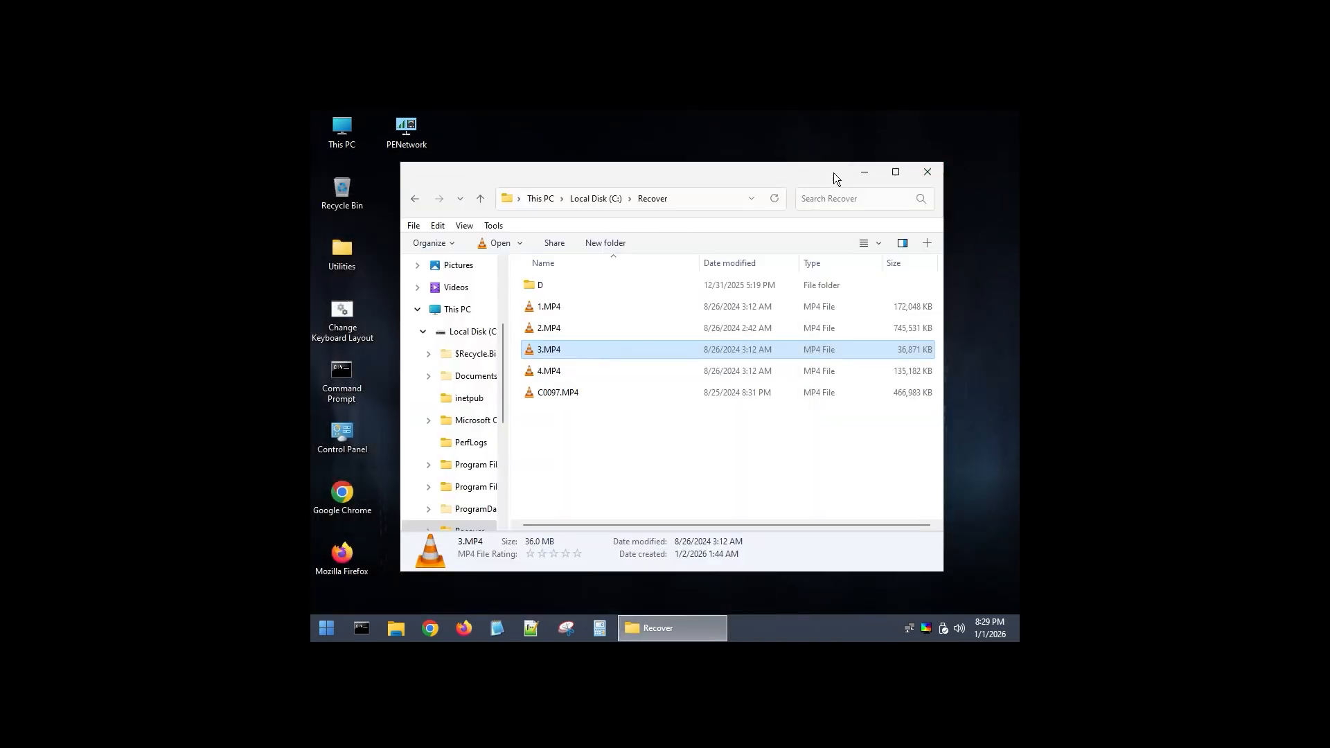
{"action": "left_click", "coordinate": [929, 171]}
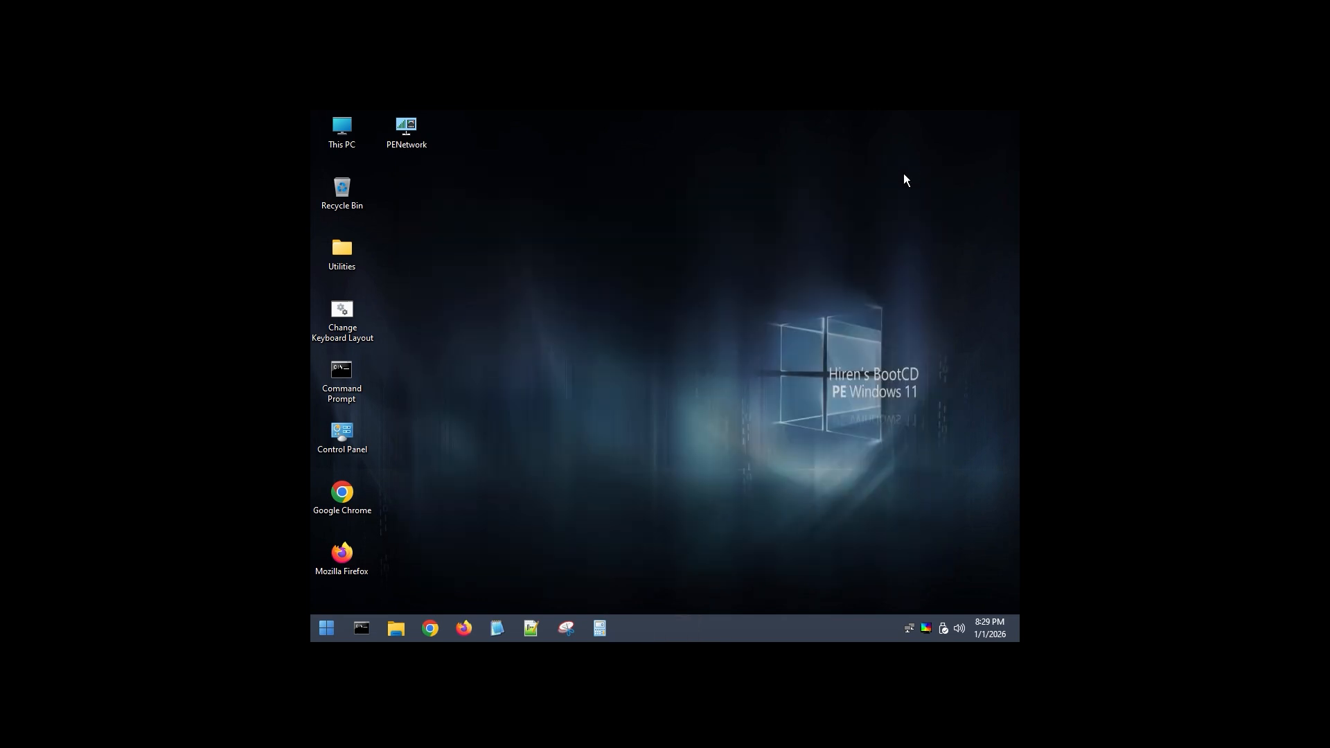